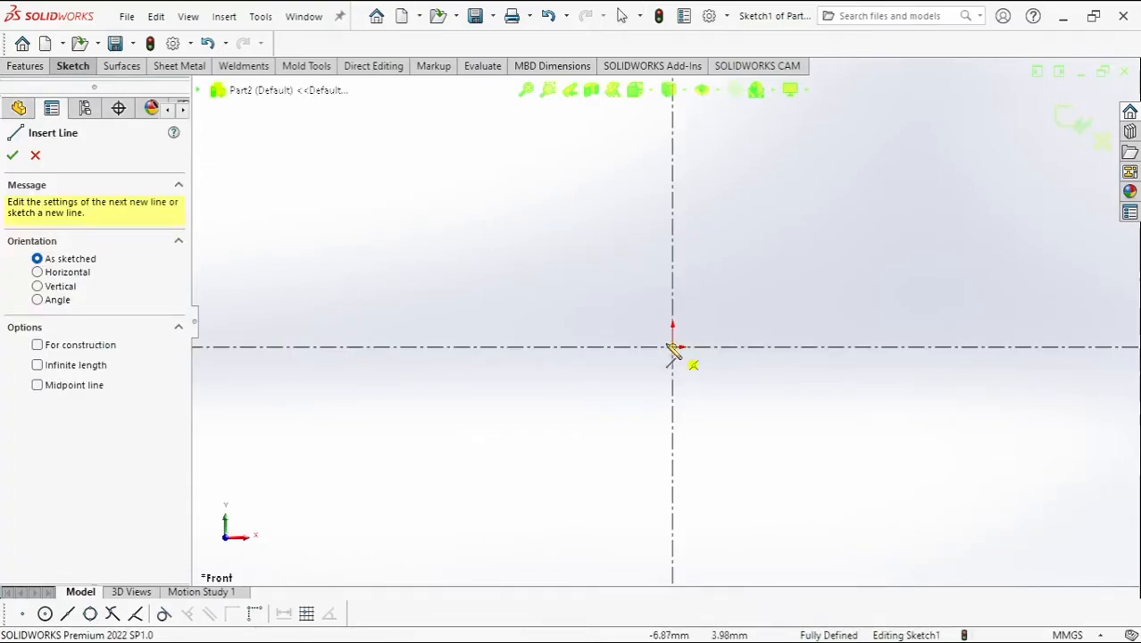
- Sketch a closed stepped outline from the left end along the horizontal centerline to the origin, about 539 mm long and 320 mm tall at the flange
scroll(238, 182, "up", 2)
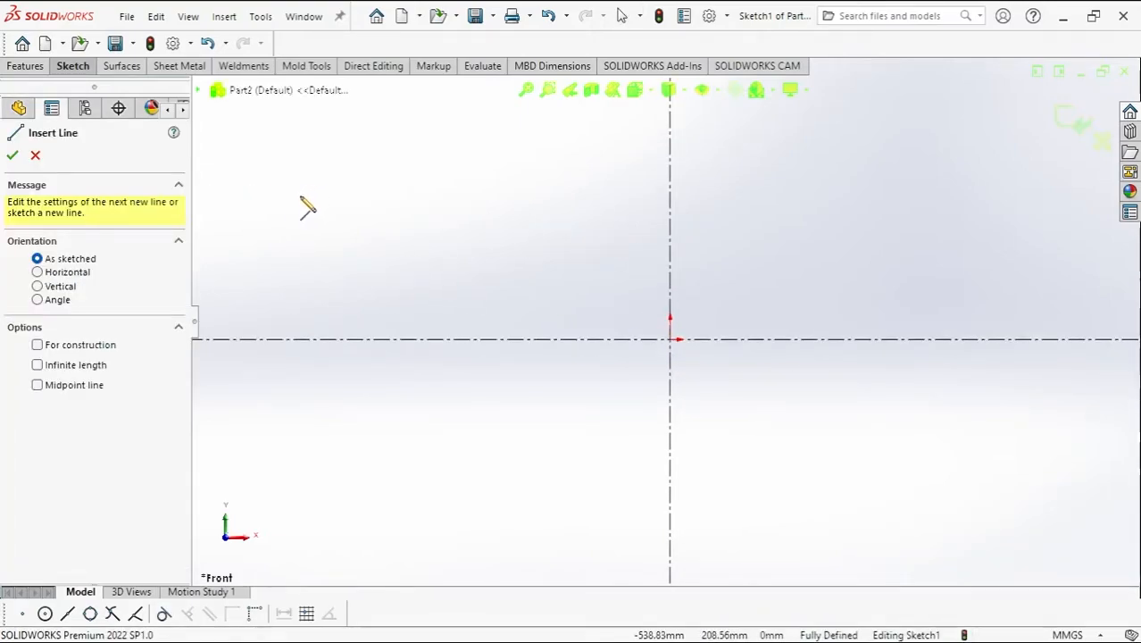
left_click(300, 196)
left_click(300, 339)
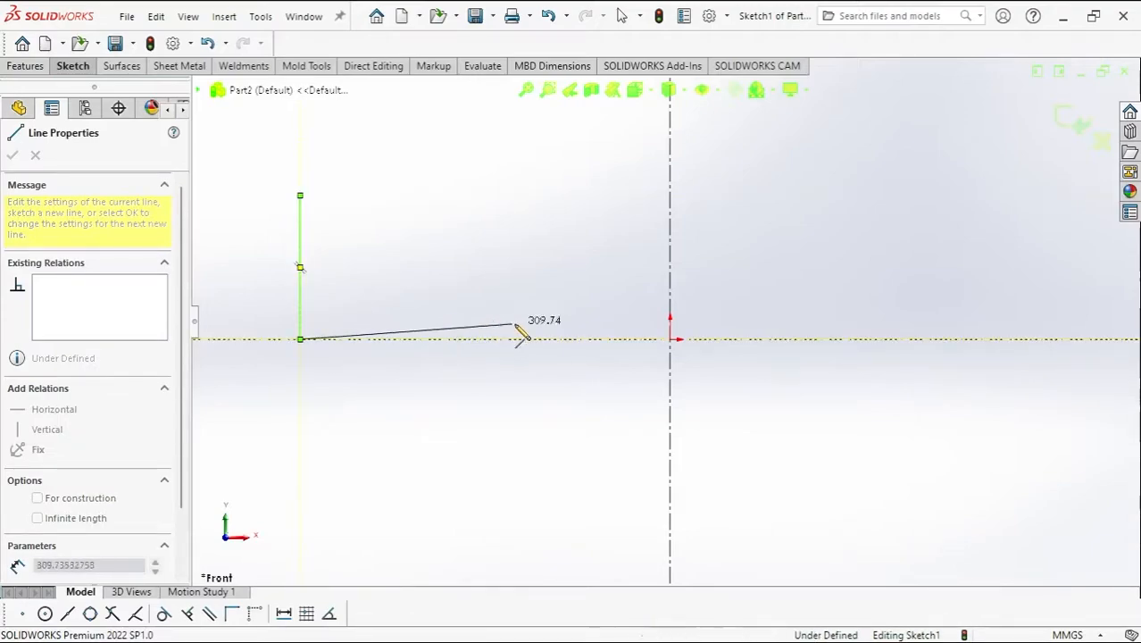
left_click(671, 339)
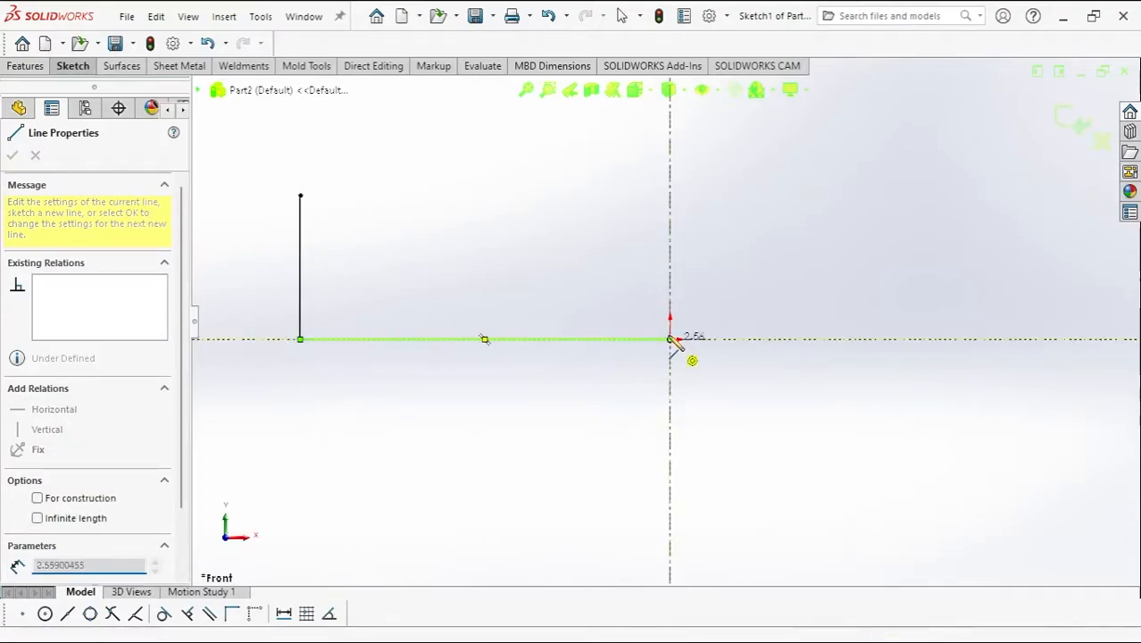
left_click(670, 118)
left_click(622, 117)
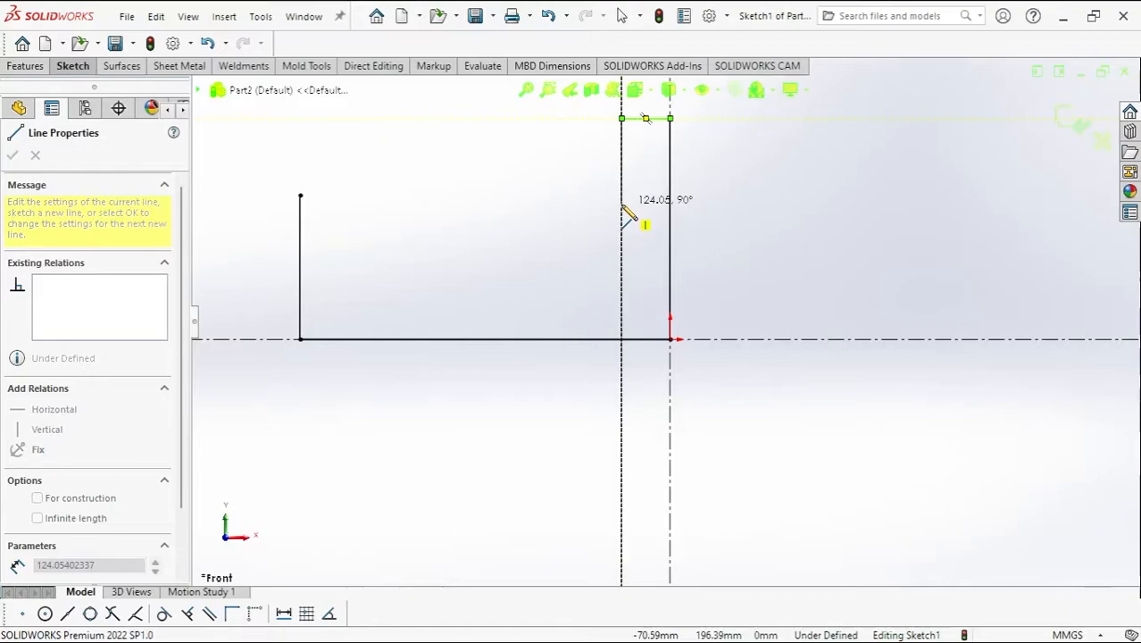
left_click(622, 234)
left_click(518, 196)
left_click(300, 194)
- Draw the inner stepped bore line inside the outline, from its left edge with one step down to its right edge
left_click(301, 230)
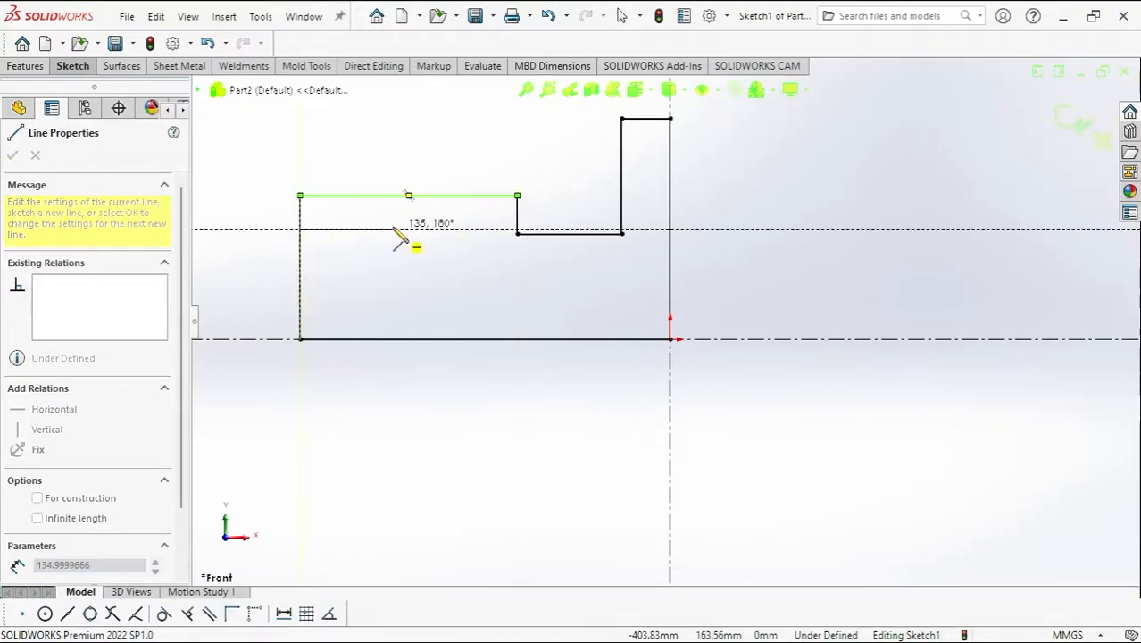
left_click(478, 230)
left_click(479, 261)
left_click(670, 261)
key("Escape")
- Convert the vertical lines at the left and right ends of the outline to construction geometry
left_click(301, 308)
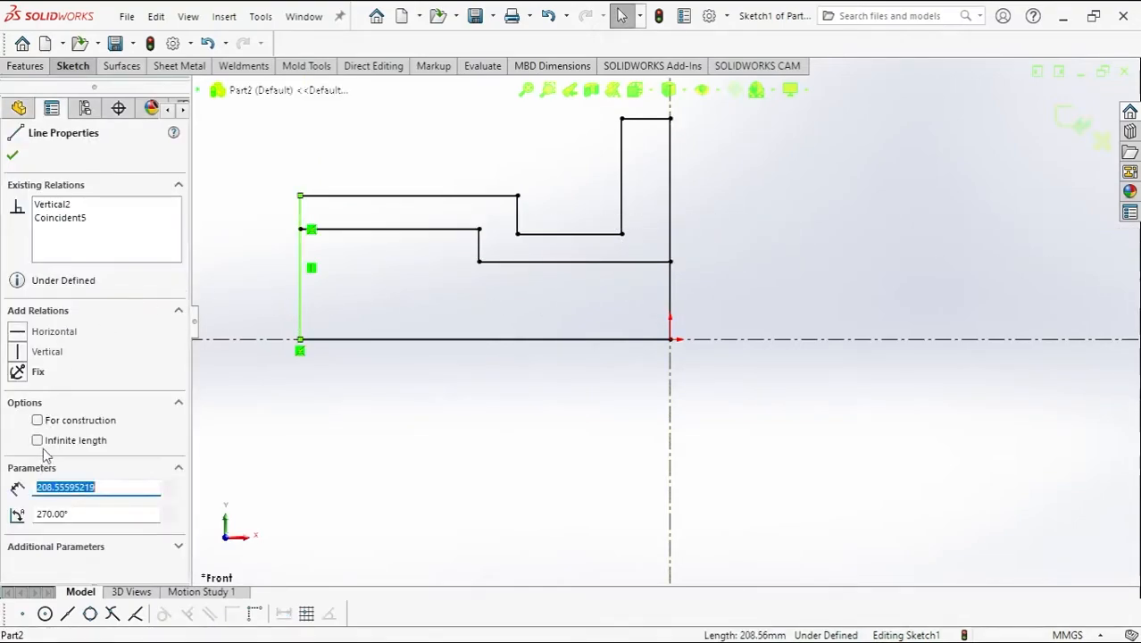
left_click(37, 419)
left_click(365, 414)
left_click(673, 301)
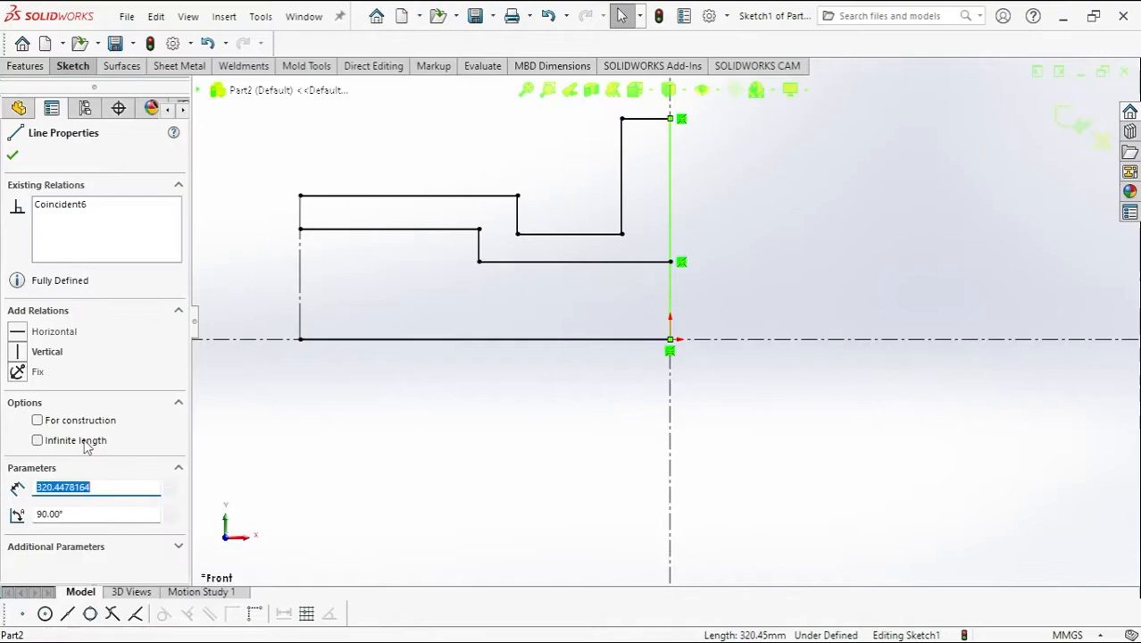
left_click(798, 298)
- Draw a solid vertical line from the bore line's right end up to the flange's top corner
right_click_drag(758, 272, 697, 271)
left_click(670, 262)
left_click(670, 119)
key("Escape")
key("Escape")
- Dimension the larger bore section at the left end as a 38 mm diameter about the horizontal centerline
right_click_drag(471, 455, 471, 393)
left_click(300, 229)
left_click(282, 339)
left_click(277, 357)
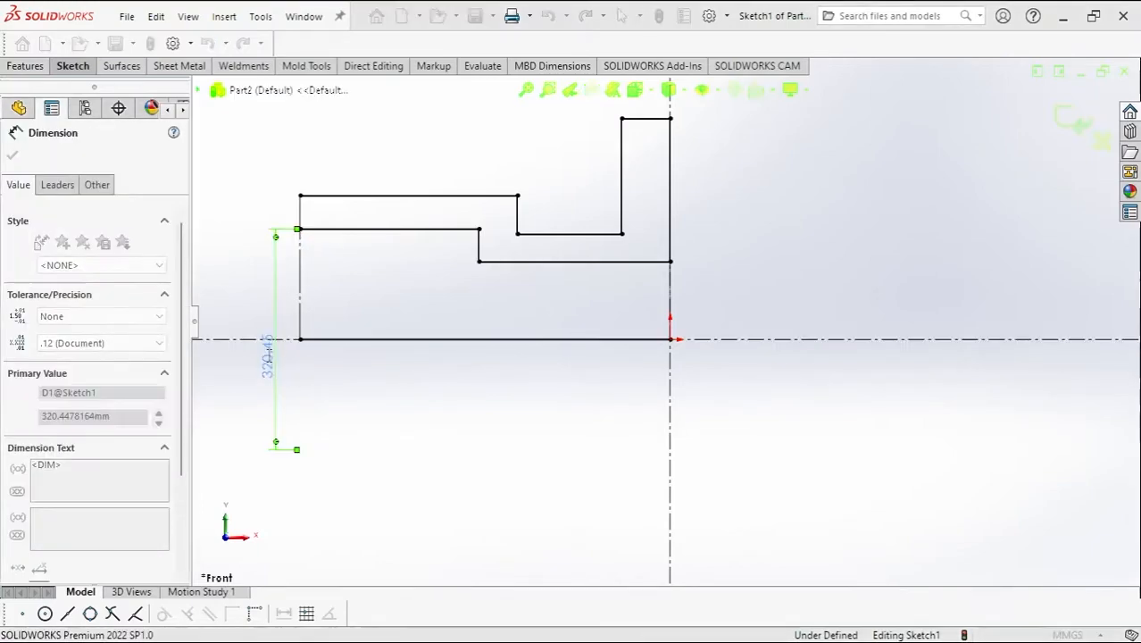
type("38")
key("Return")
- Dimension the outer section at the left end as a 50 mm diameter about the centerline
left_click(300, 195)
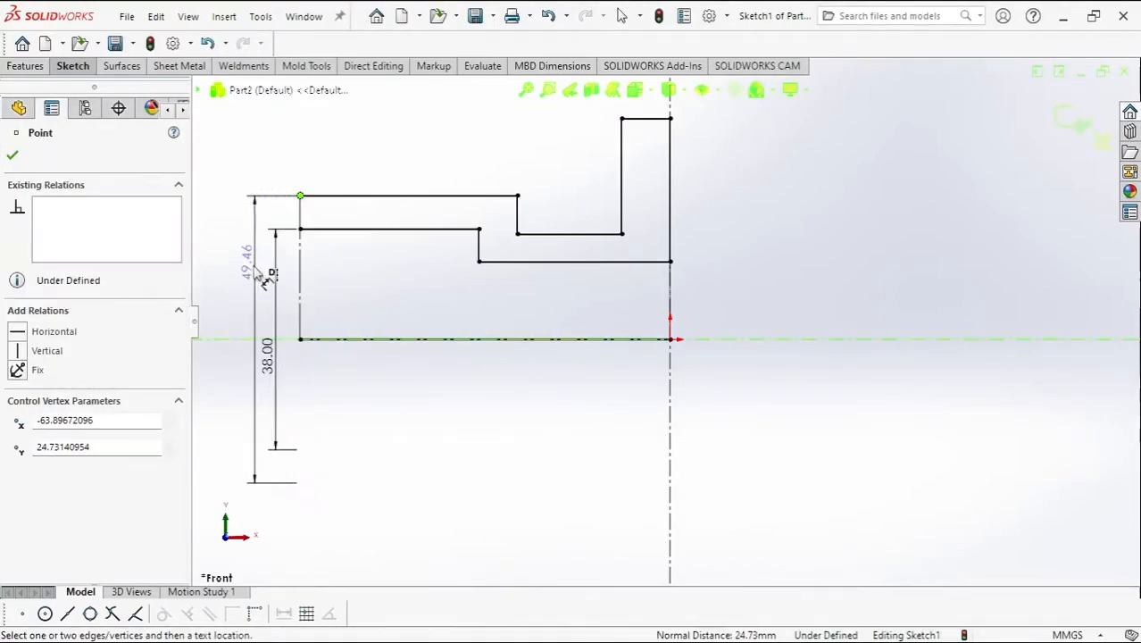
left_click(227, 321)
type("50")
key("Return")
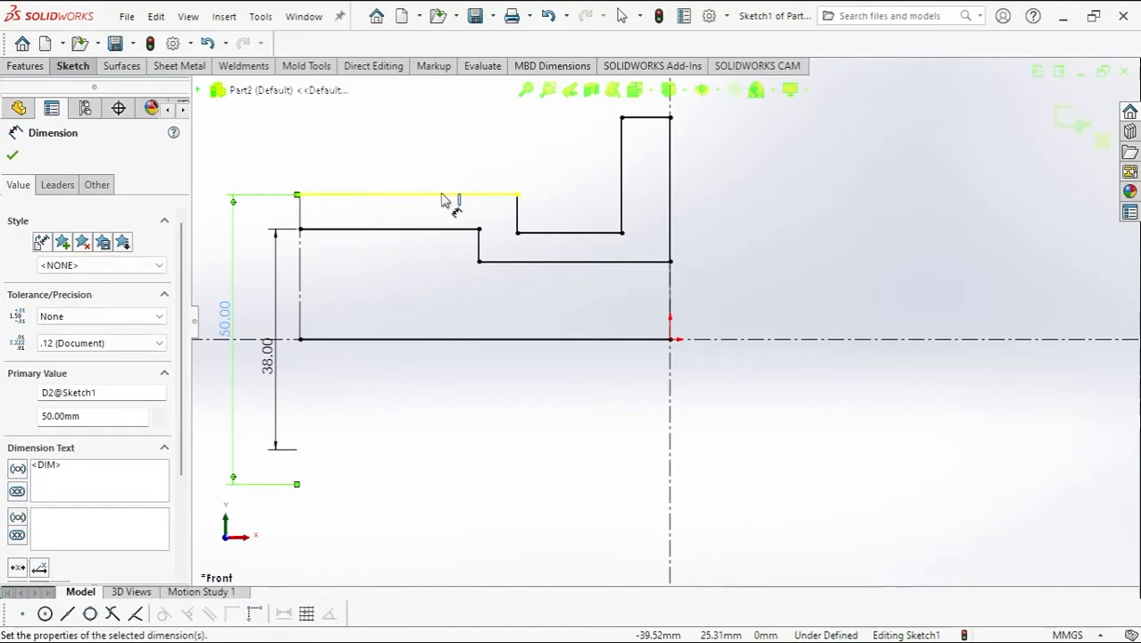
- Set the length of the 50 mm diameter outer section to 30 mm
left_click(410, 194)
left_click(397, 153)
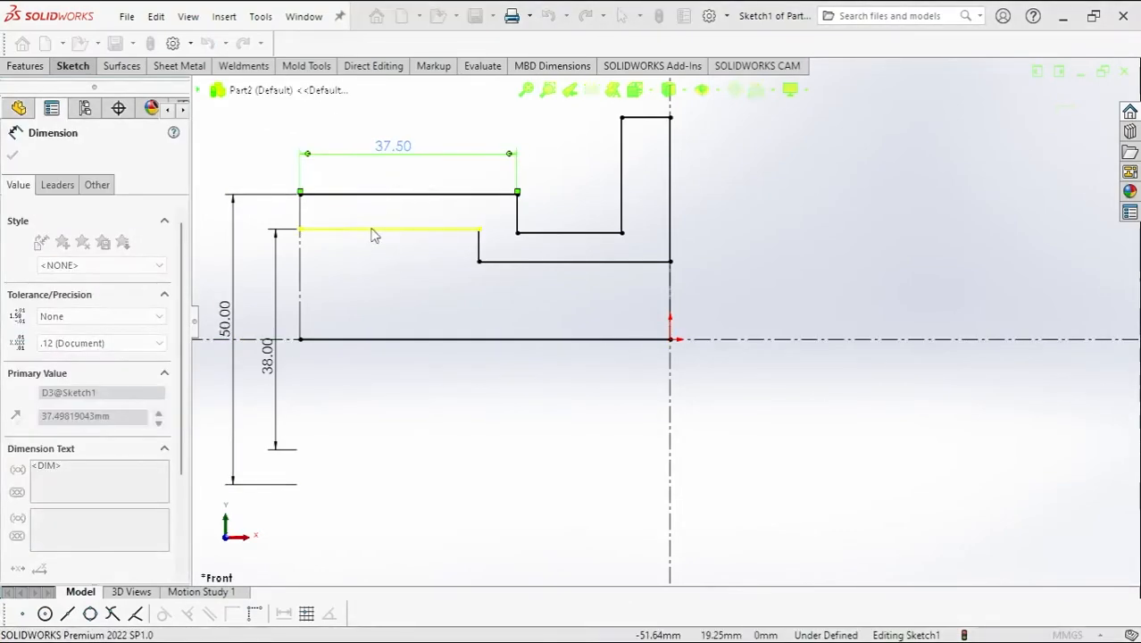
type("30")
key("Return")
key("Escape")
- Shift the bore's vertical step left of the outer step and dimension the horizontal offset between them as 6 mm
left_click_drag(479, 246, 437, 248)
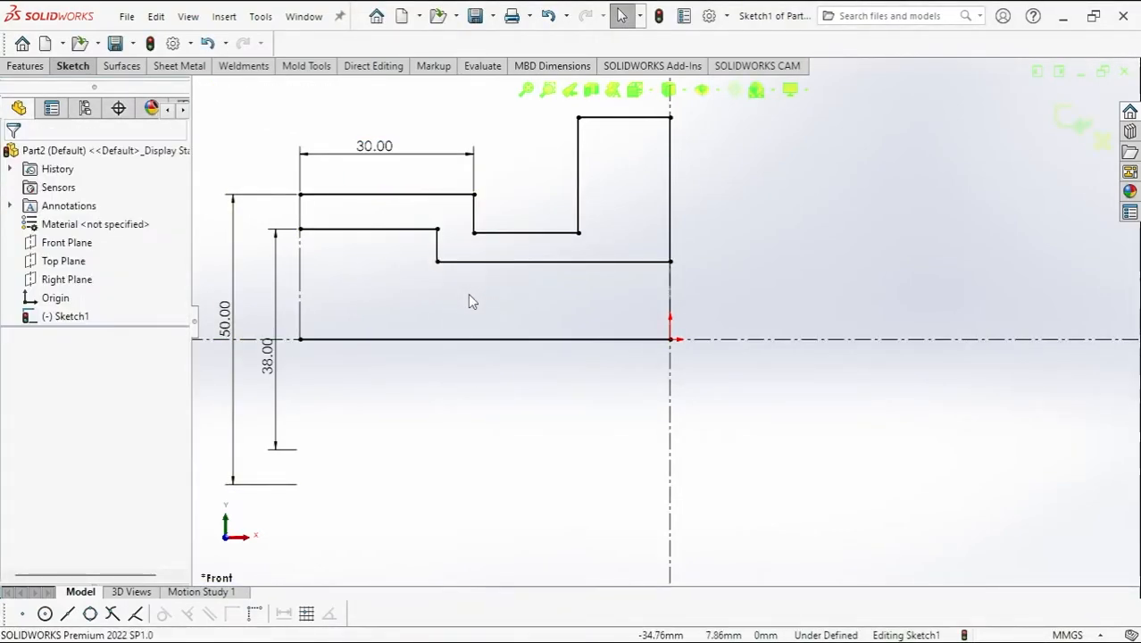
right_click_drag(428, 291, 465, 214)
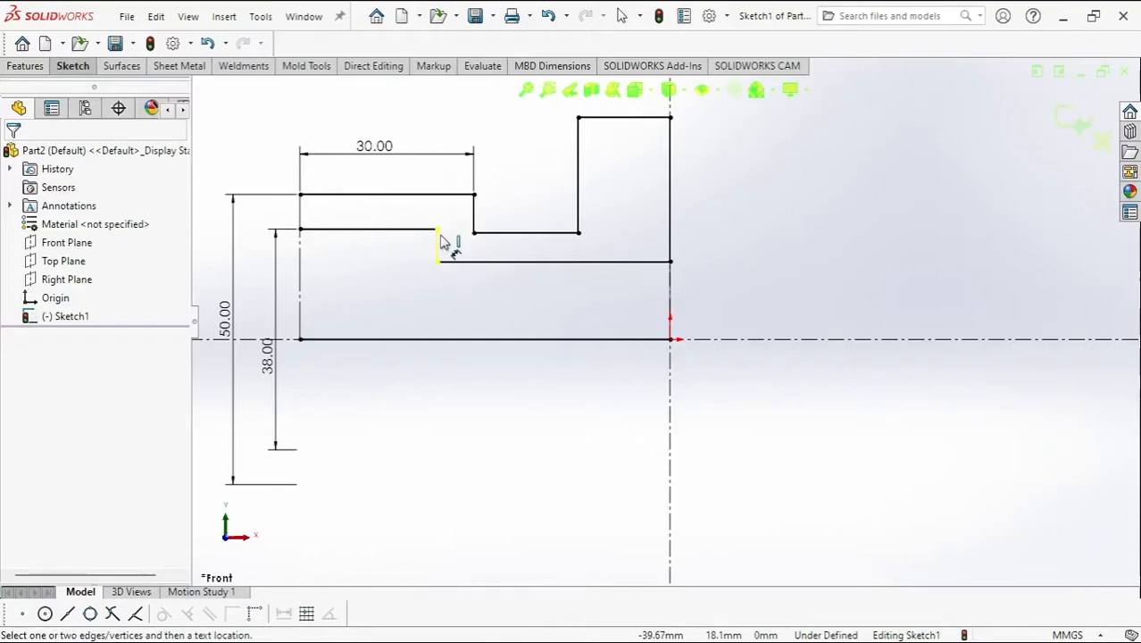
left_click(438, 230)
left_click(473, 232)
left_click(460, 122)
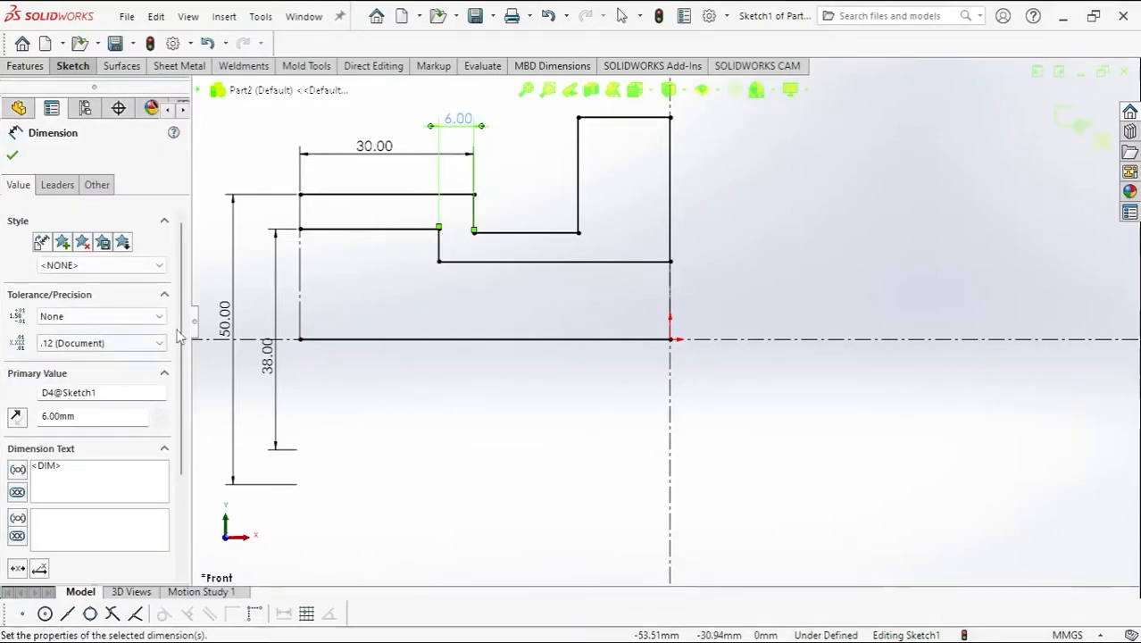
key("Escape")
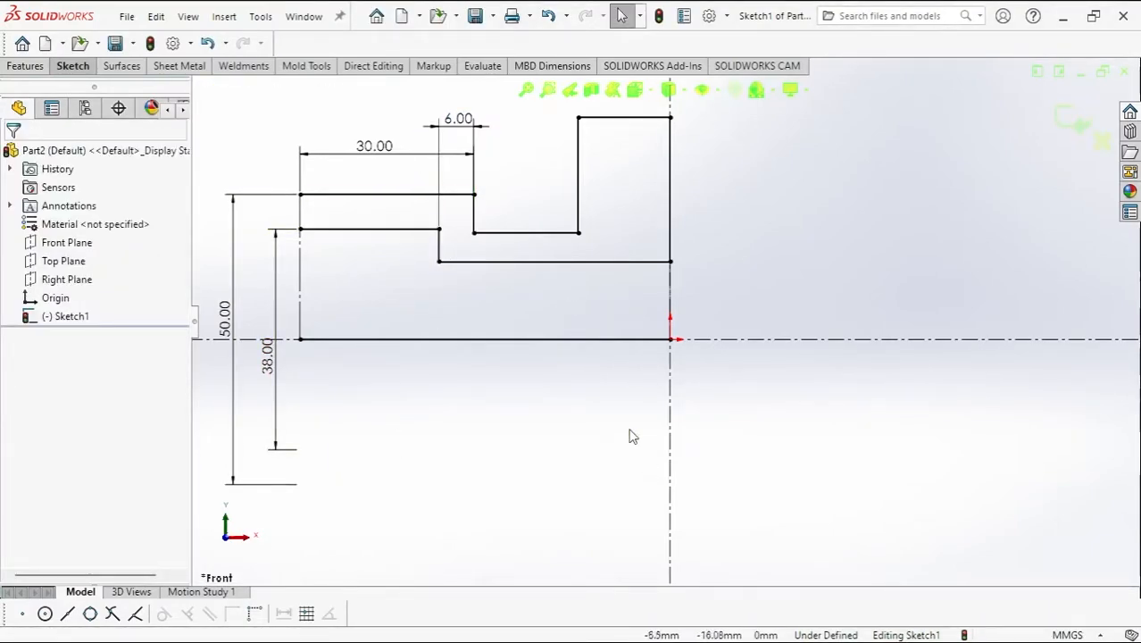
- Set the length of the reduced neck section beside the flange to 44.2 mm
right_click_drag(645, 492, 569, 409)
left_click(545, 234)
left_click(527, 123)
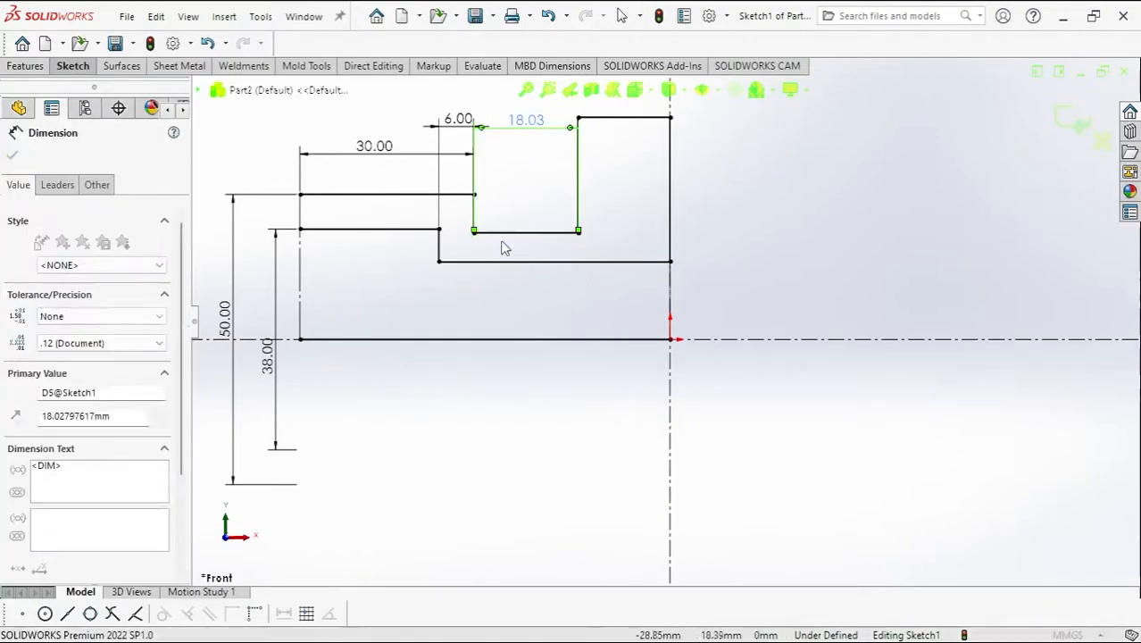
type("44.2")
key("Return")
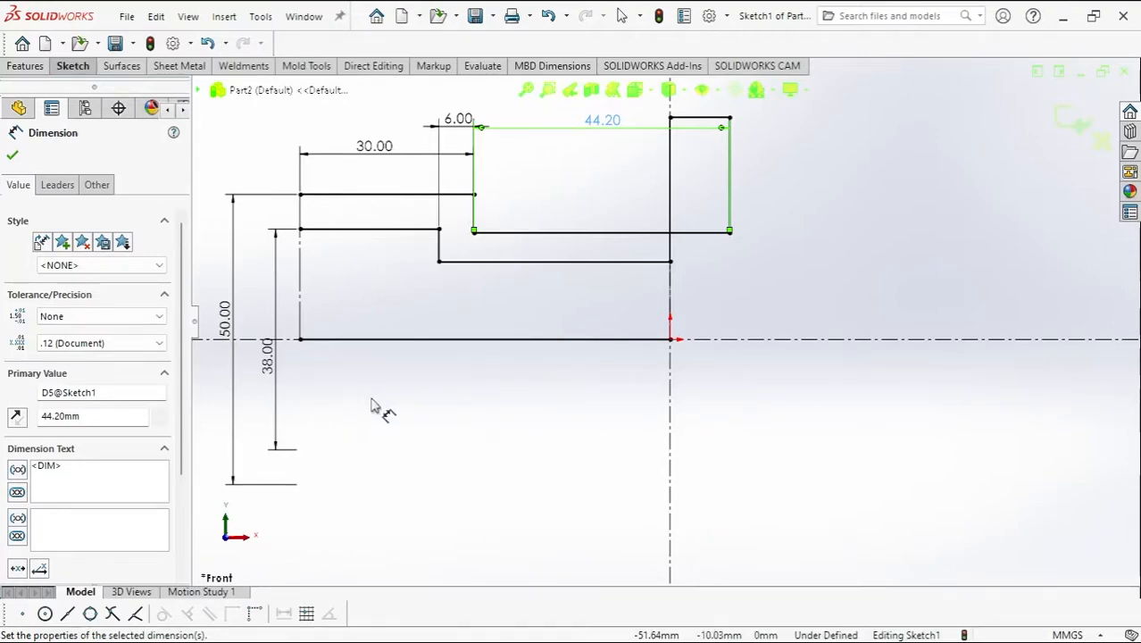
key("Escape")
- Pull the profile's left end farther out so the flange lies left of the vertical centerline
scroll(388, 342, "up", 2)
left_click_drag(411, 334, 323, 336)
scroll(612, 182, "down", 2)
- Dimension the flange's top edge as 14.2 mm wide
right_click_drag(639, 527, 641, 437)
left_click(657, 179)
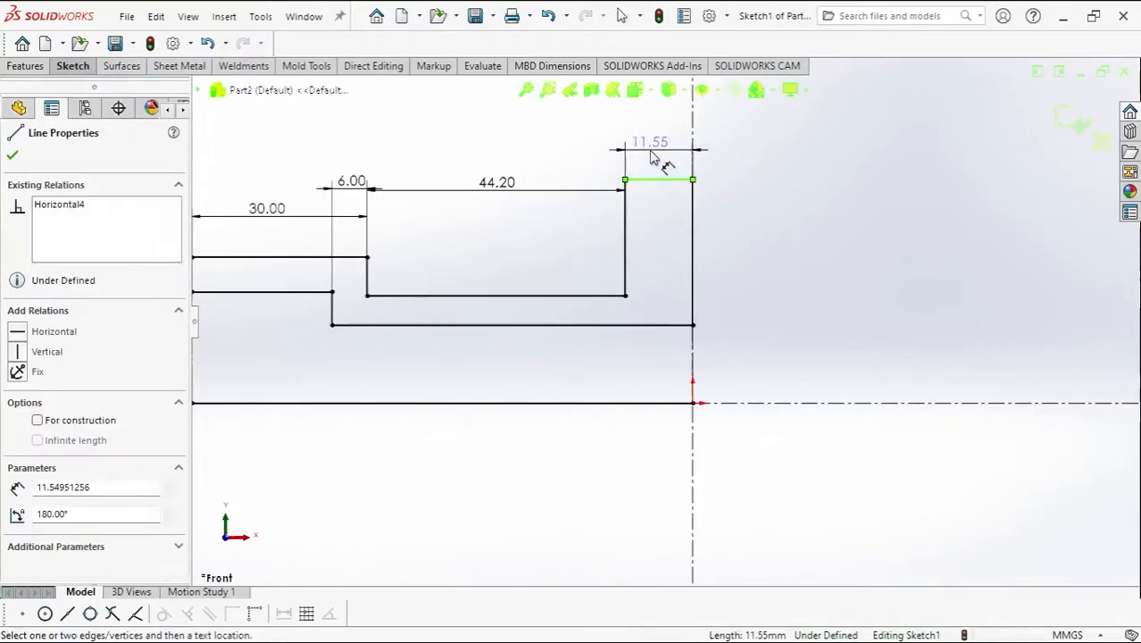
left_click(651, 146)
type("14.2")
key("Return")
- Dimension the flange's outer diameter as 90 mm about the horizontal centerline
scroll(472, 453, "up", 4)
scroll(579, 332, "down", 3)
left_click(581, 187)
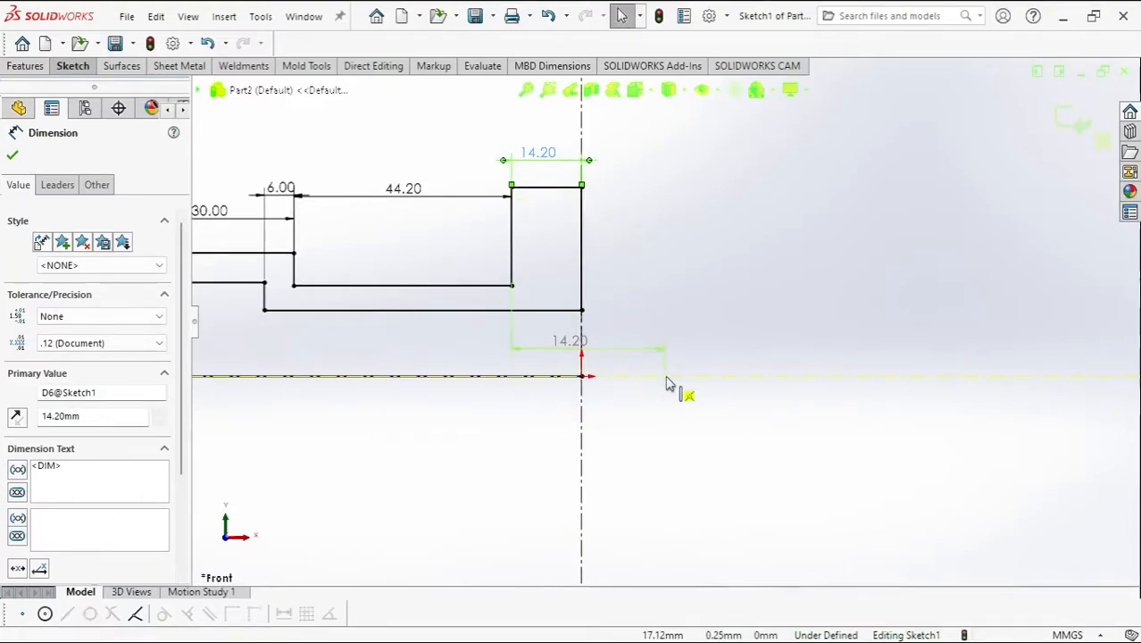
left_click(670, 375)
left_click(680, 358)
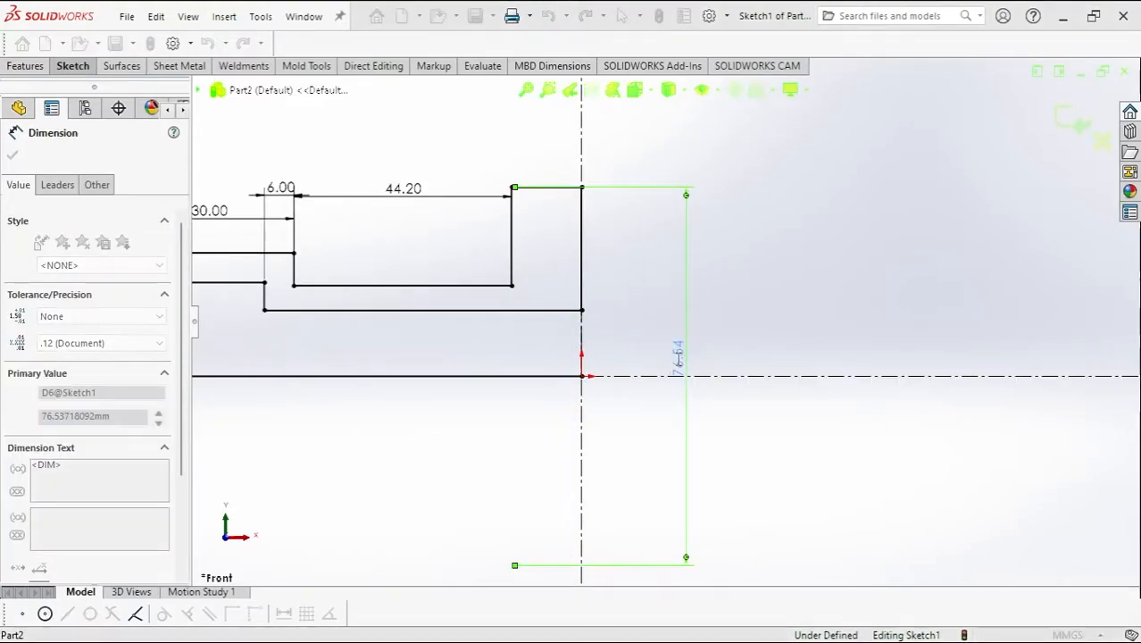
type("90")
key("Return")
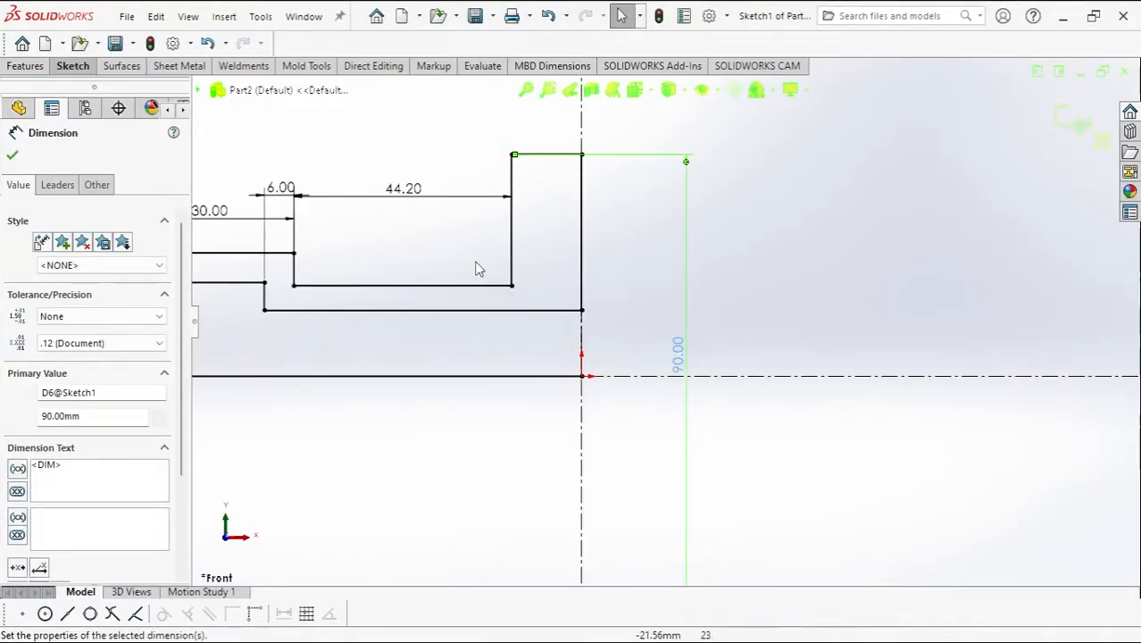
- Dimension the narrow bore's diameter as 40 mm, from its right endpoint about the horizontal centerline
left_click(581, 310)
right_click_drag(818, 310, 818, 259)
left_click(582, 311)
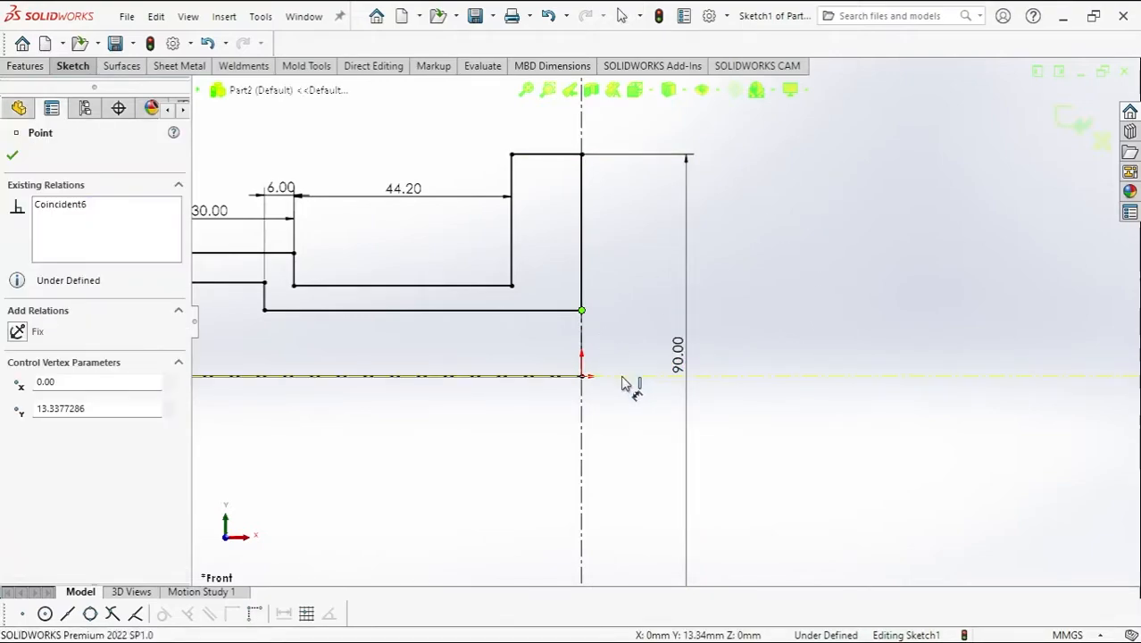
left_click(623, 376)
left_click(625, 411)
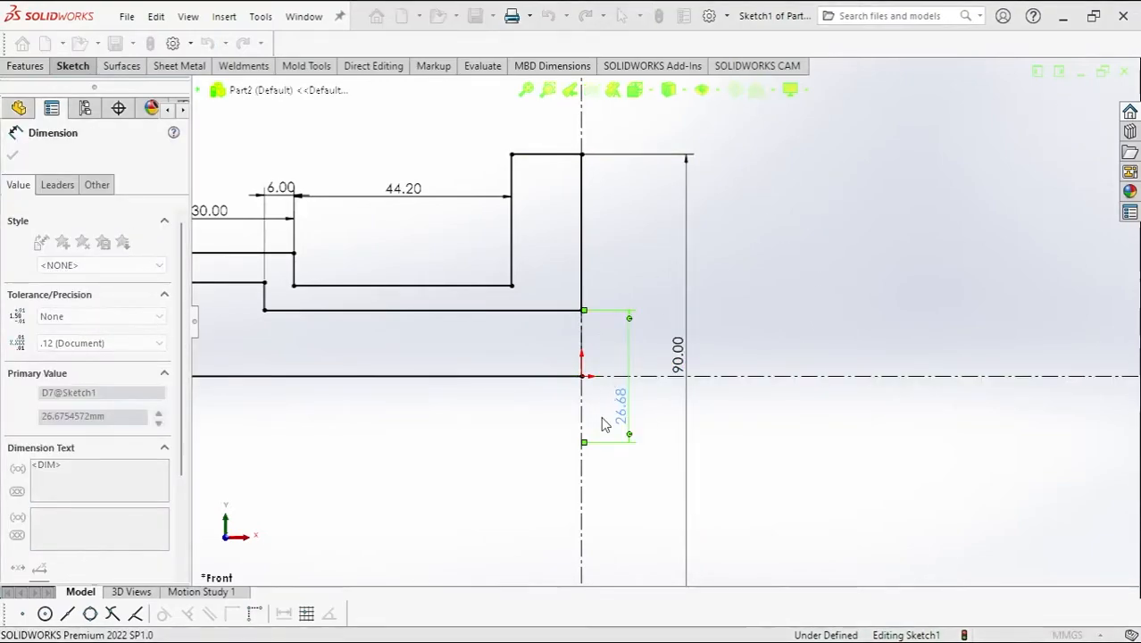
type("40")
key("Return")
key("Escape")
- Move the neck's outer line up, clear of the bore line
left_click_drag(512, 285, 508, 242)
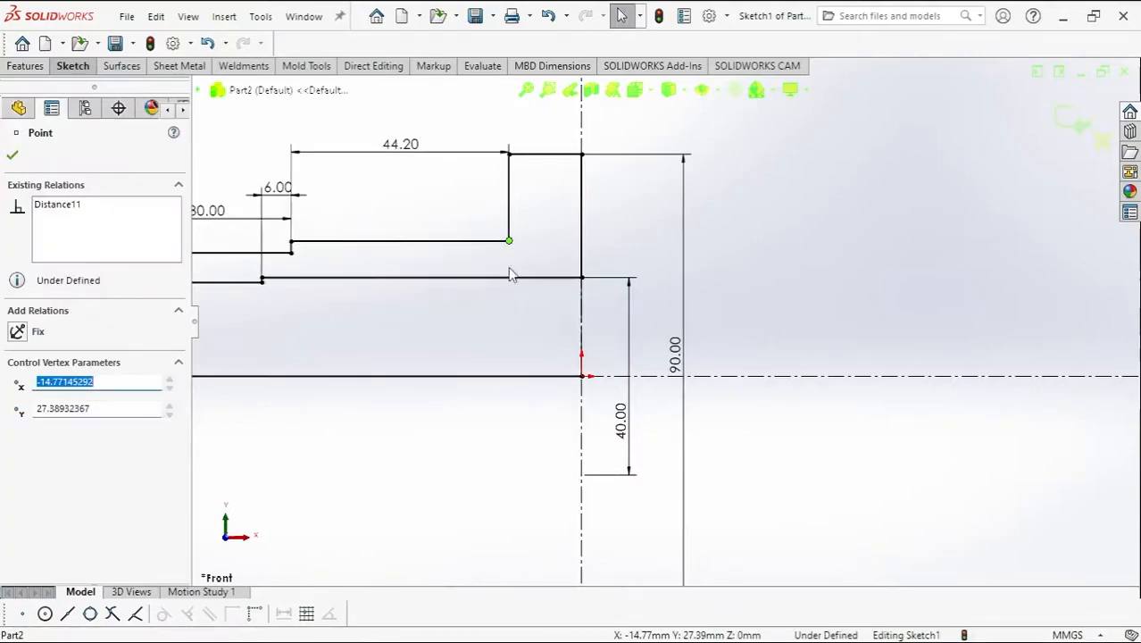
scroll(320, 287, "up", 3)
scroll(364, 279, "down", 6)
left_click(505, 295)
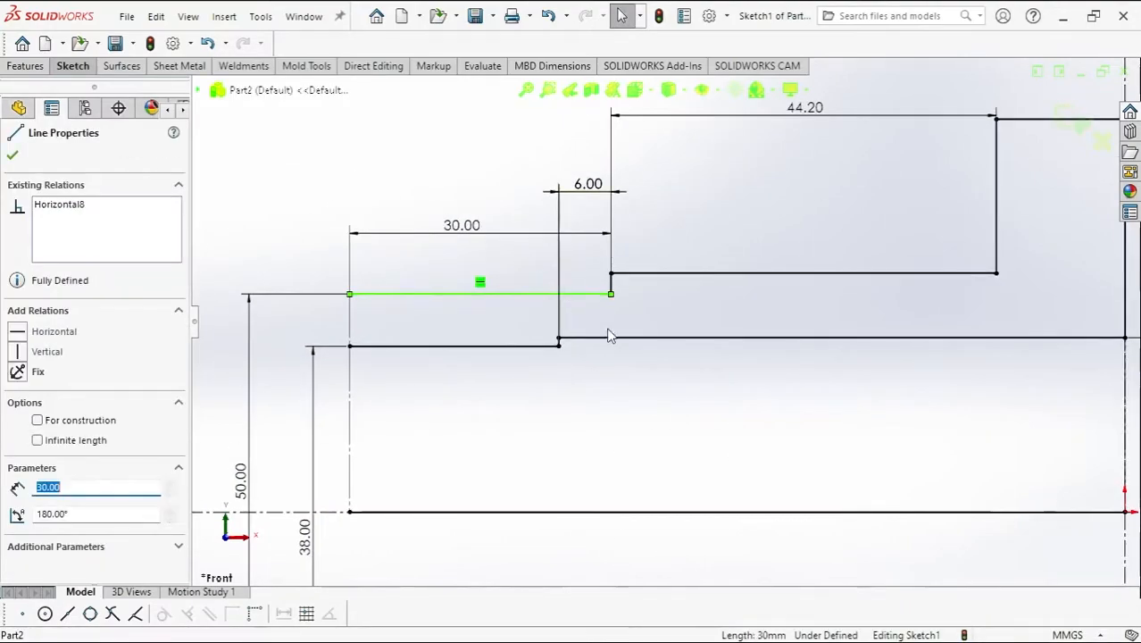
scroll(612, 415, "up", 3)
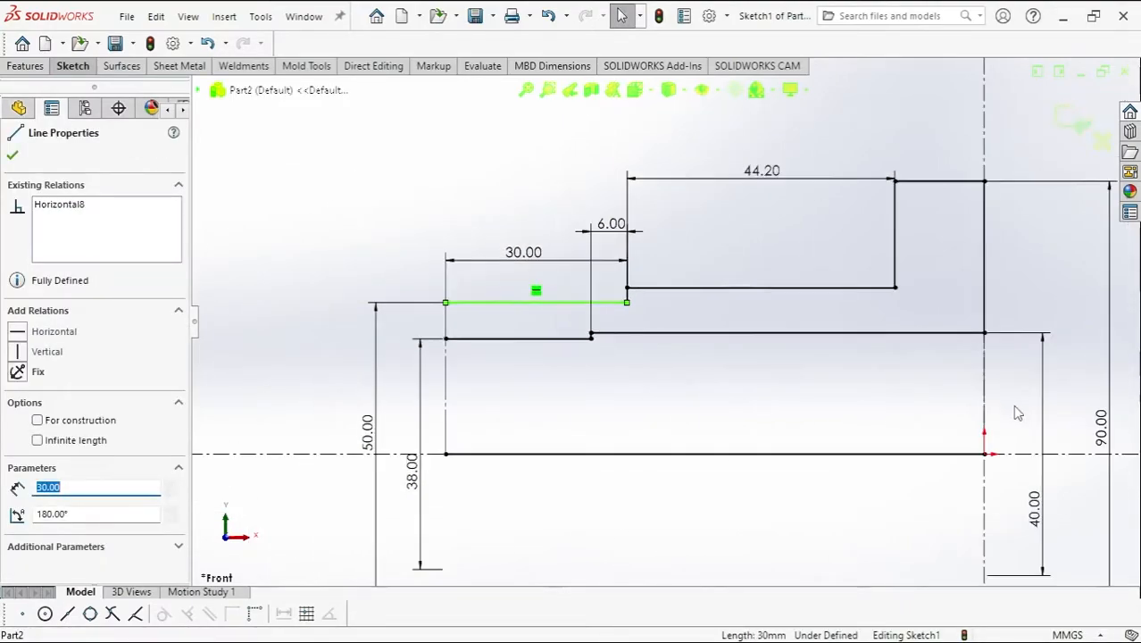
- Change the narrow bore's diameter dimension to 30 mm
scroll(1016, 407, "down", 2)
double_click(1018, 529)
type("30")
key("Return")
- Lower the neck's outer line closer to the bore and dimension its diameter as 40 mm about the centerline
left_click(852, 257)
scroll(909, 311, "up", 3)
left_click_drag(725, 283, 723, 315)
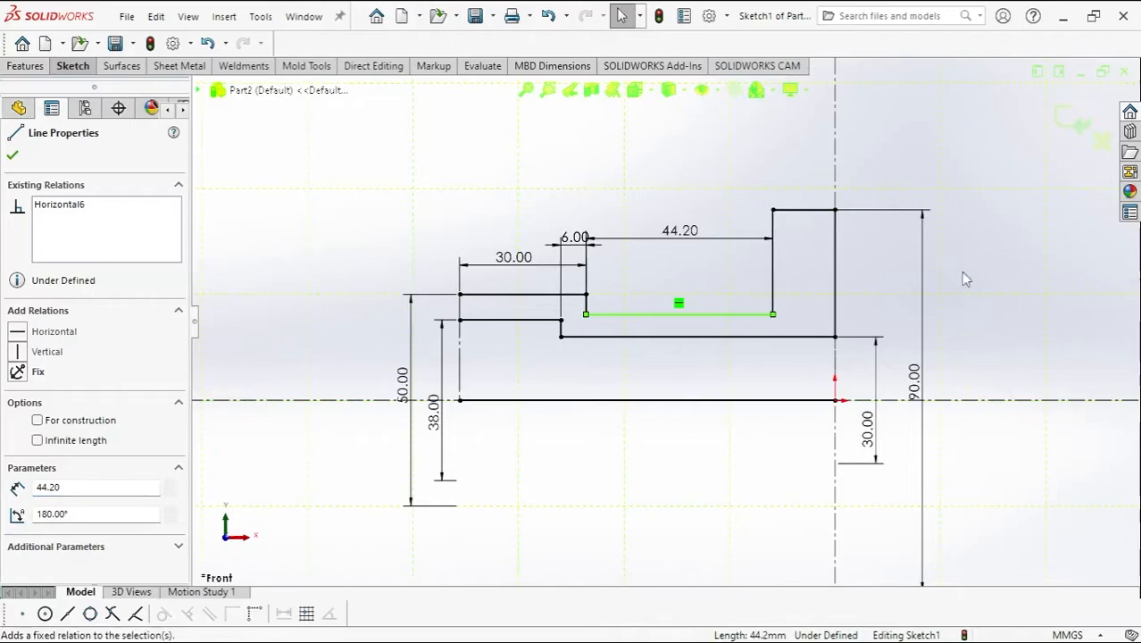
right_click_drag(964, 364, 964, 322)
left_click(773, 314)
left_click(885, 400)
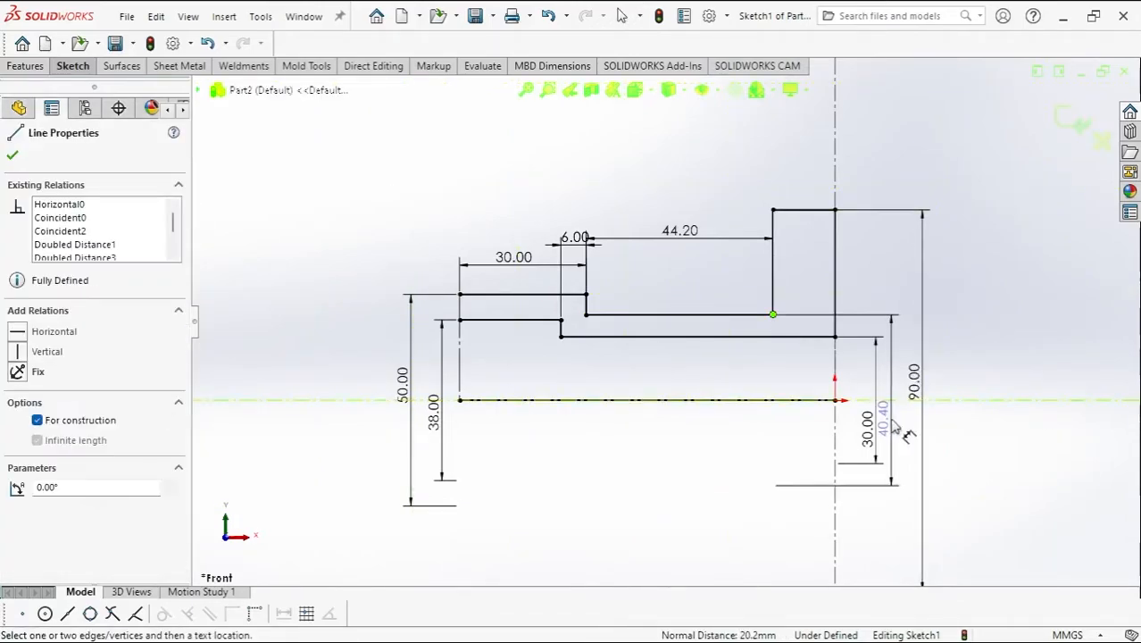
left_click(888, 445)
type("40")
key("Return")
- Add the missing flange width dimension above the top edge and set it to 14.2 mm
scroll(637, 348, "down", 2)
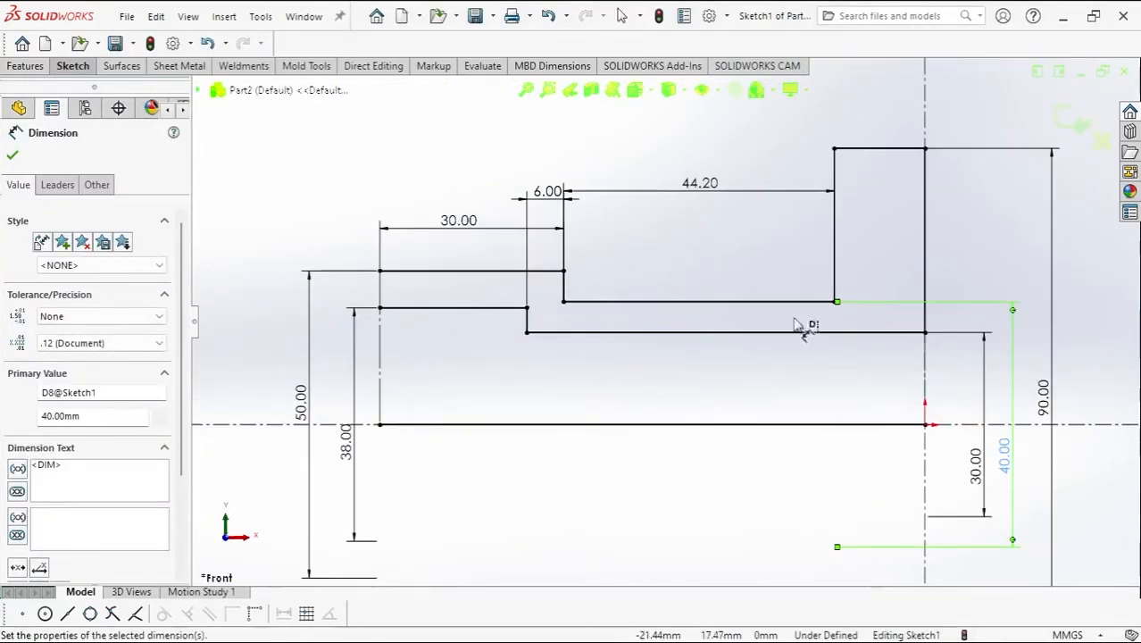
scroll(496, 498, "up", 1)
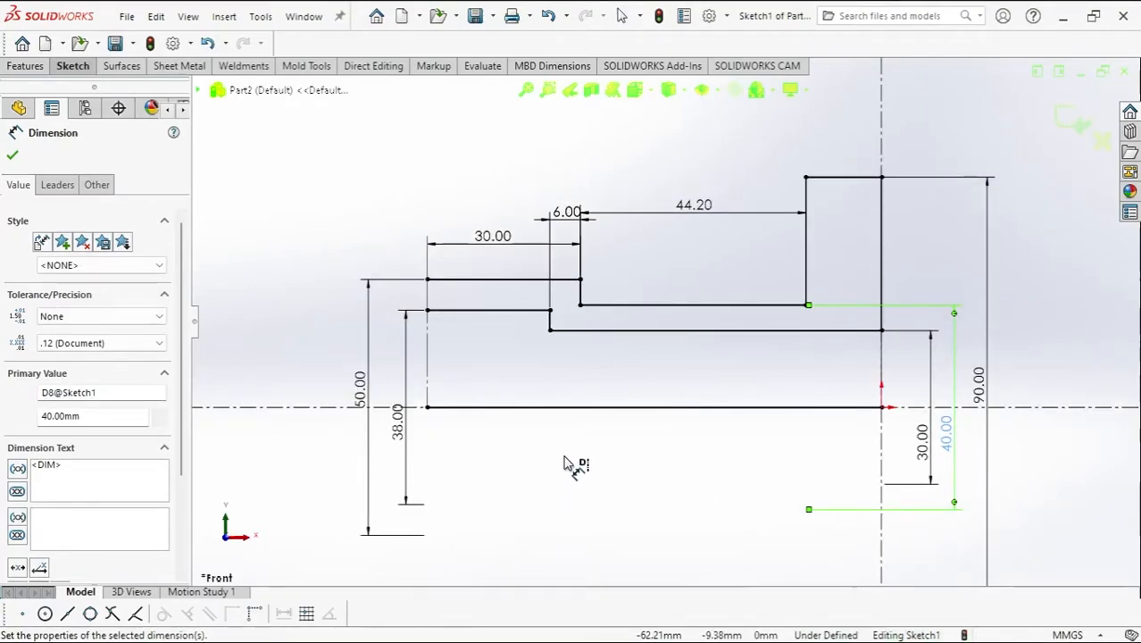
scroll(861, 212, "up", 2)
scroll(861, 212, "down", 2)
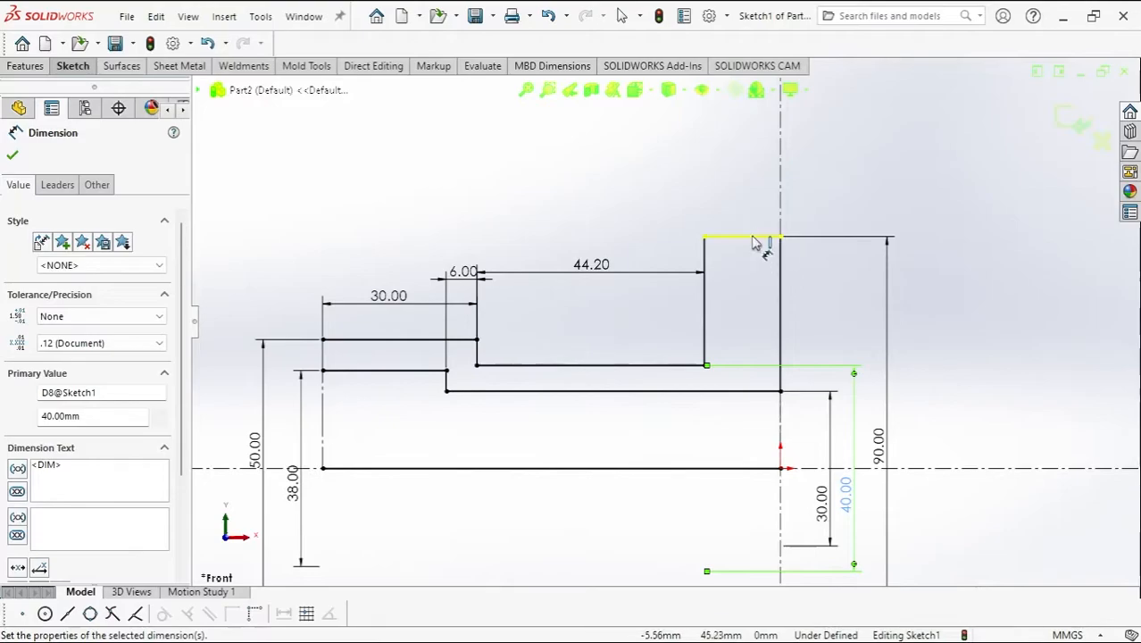
left_click(753, 237)
key("Escape")
left_click(742, 237)
key("Escape")
left_click(718, 237)
left_click(742, 195)
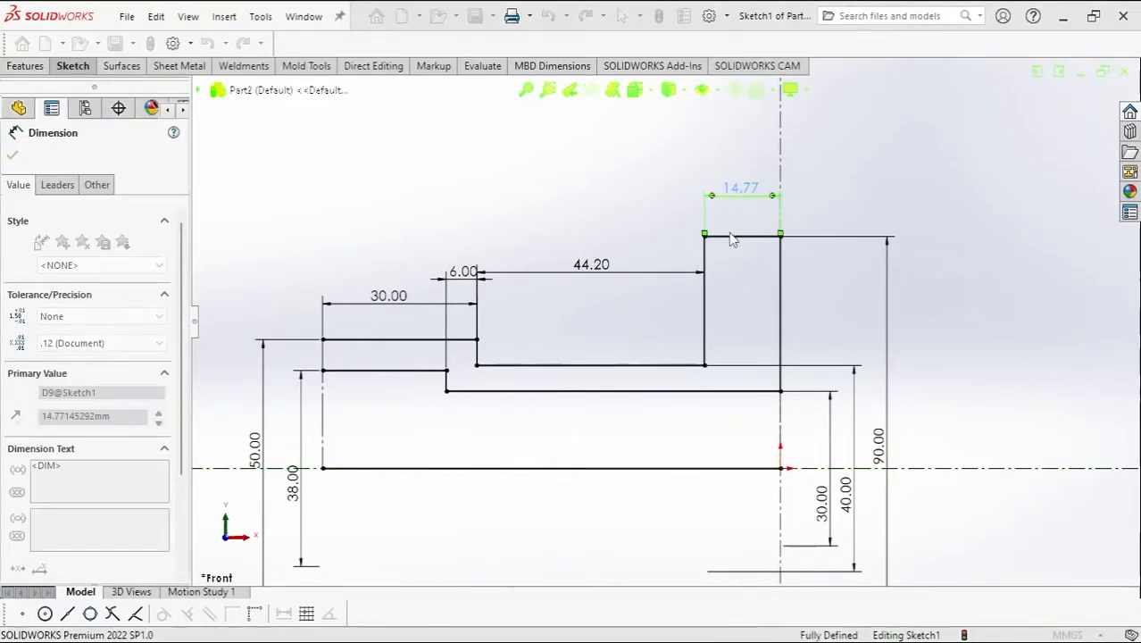
key("Escape")
- Convert the solid line along the horizontal centerline to construction geometry
scroll(785, 375, "up", 2)
scroll(741, 411, "down", 2)
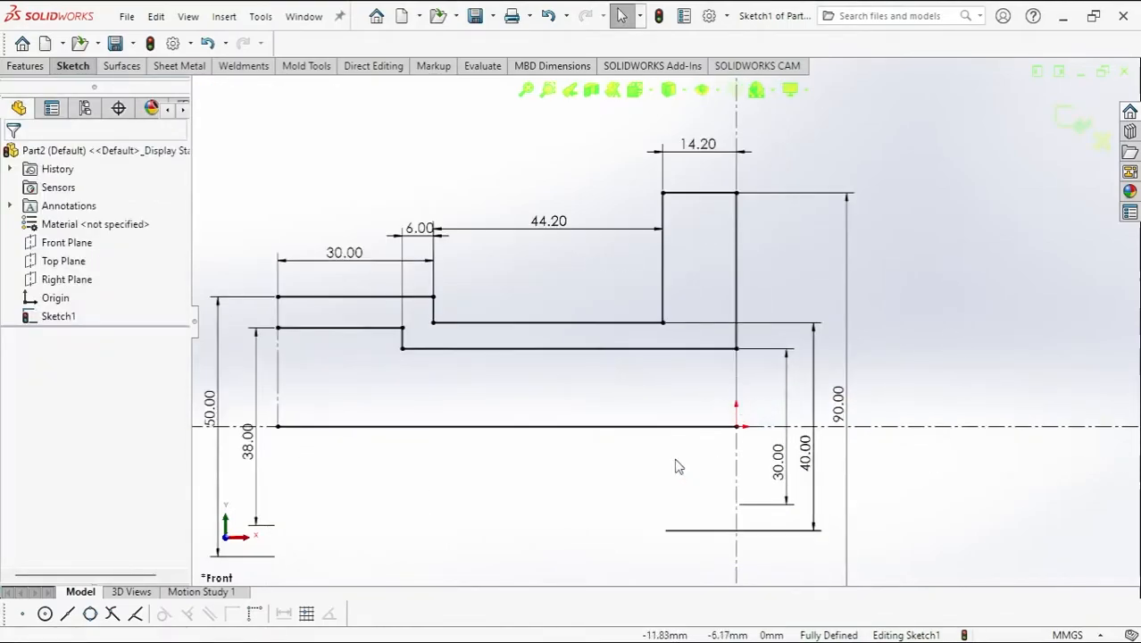
left_click(678, 426)
left_click(37, 419)
left_click(313, 151)
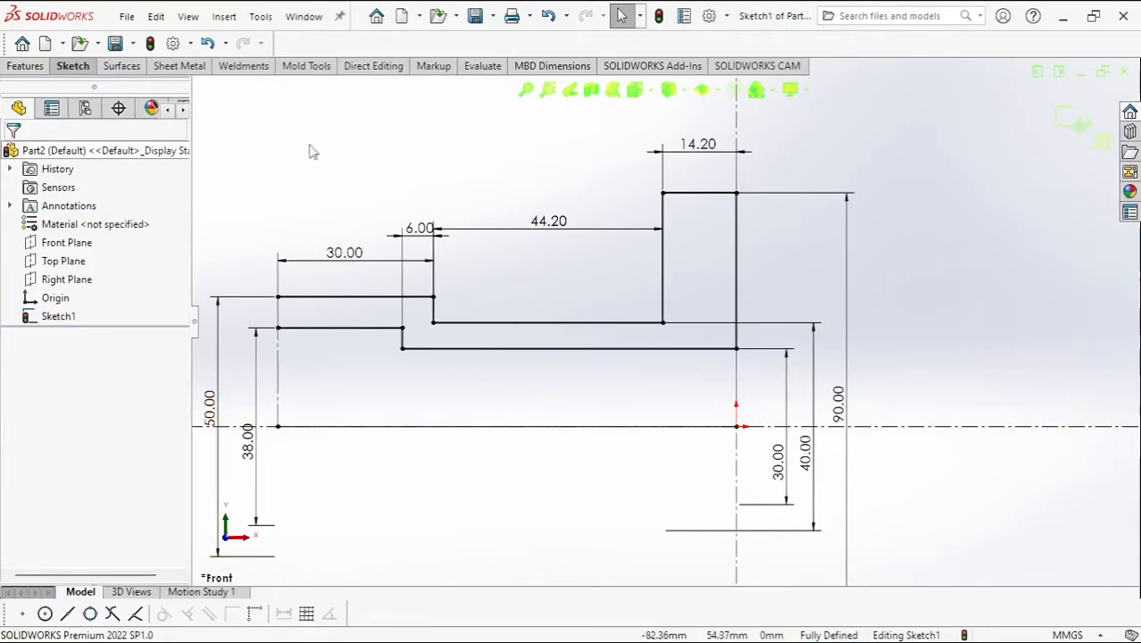
- Exit the profile sketch and bring up the solid feature commands
left_click(1068, 118)
left_click(31, 66)
scroll(287, 341, "down", 4)
scroll(392, 345, "up", 3)
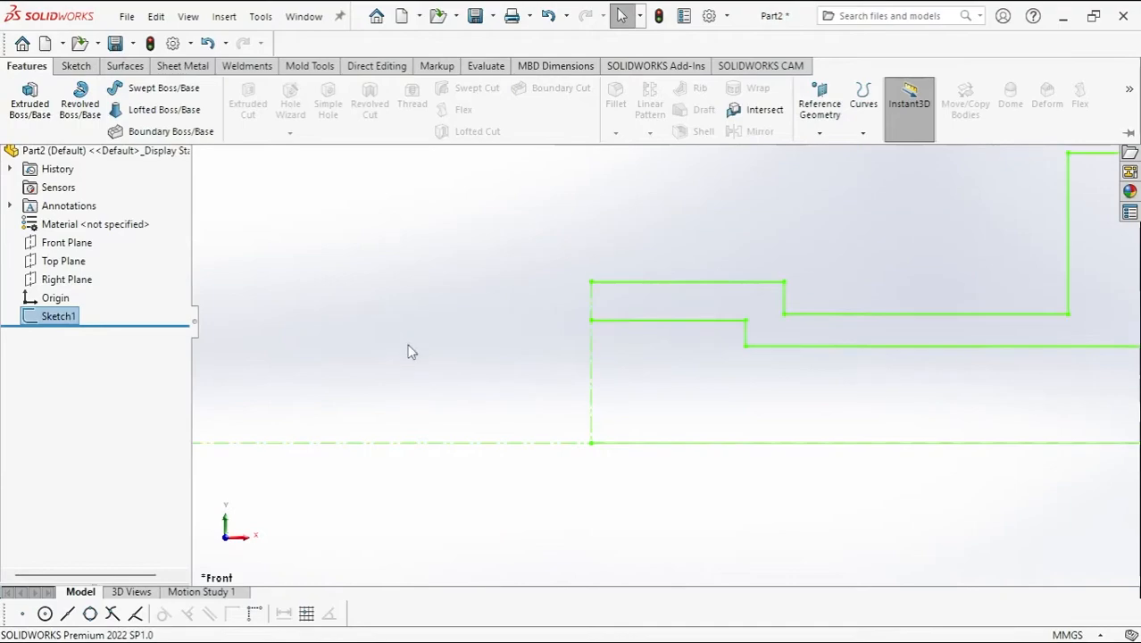
- Reopen the profile sketch, close the open end of the collar wall with a vertical line, and exit the sketch
left_click(78, 315)
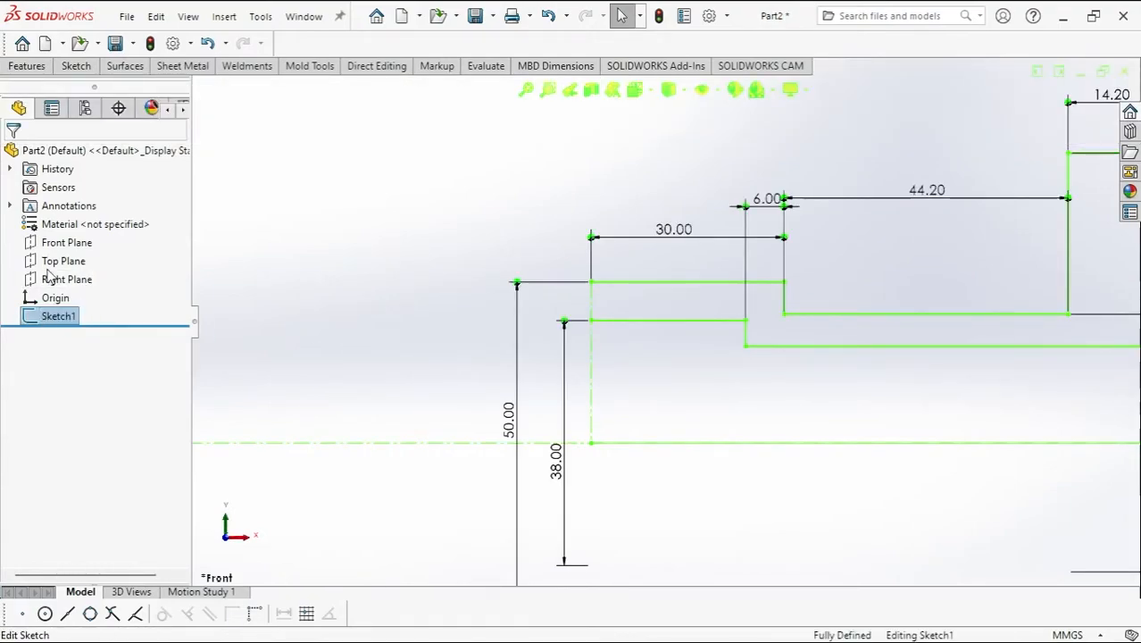
key("l")
left_click_drag(605, 256, 605, 338)
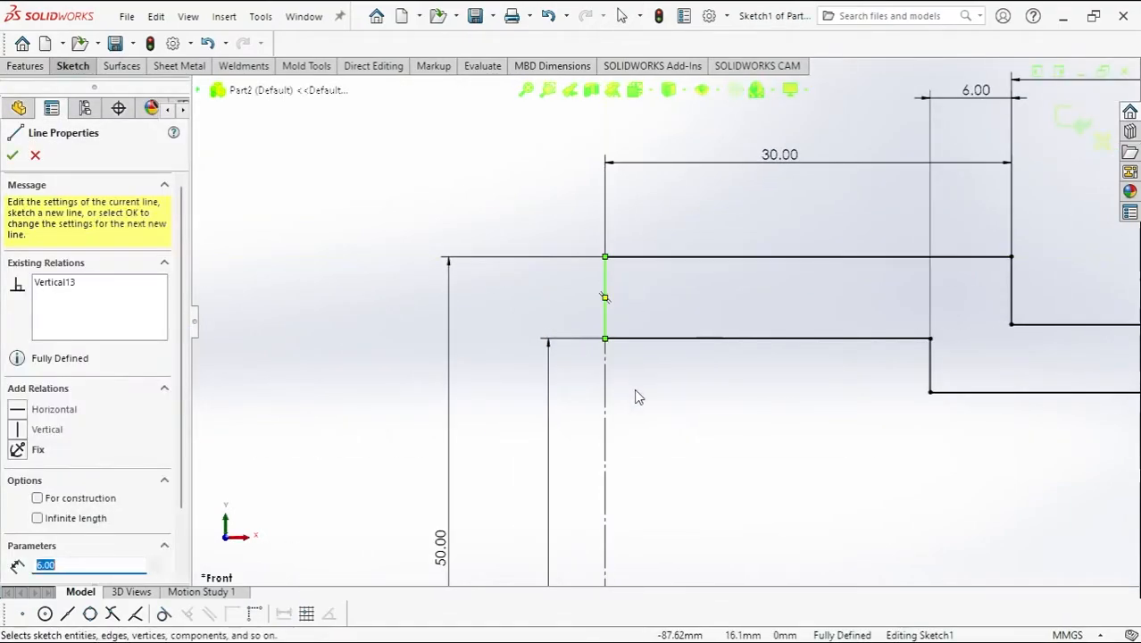
key("Escape")
scroll(616, 321, "up", 7)
scroll(767, 374, "down", 3)
left_click(1070, 119)
left_click(26, 66)
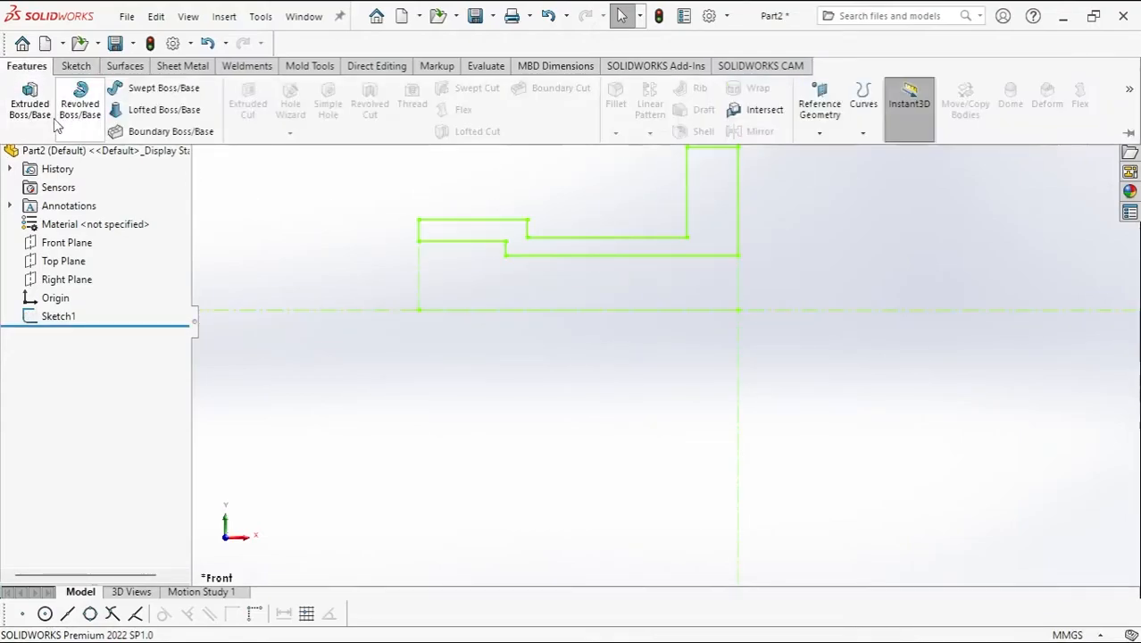
- Revolve the sketched profile 360 degrees about the horizontal centerline into a solid
left_click(80, 105)
left_click(197, 89)
left_click(265, 255)
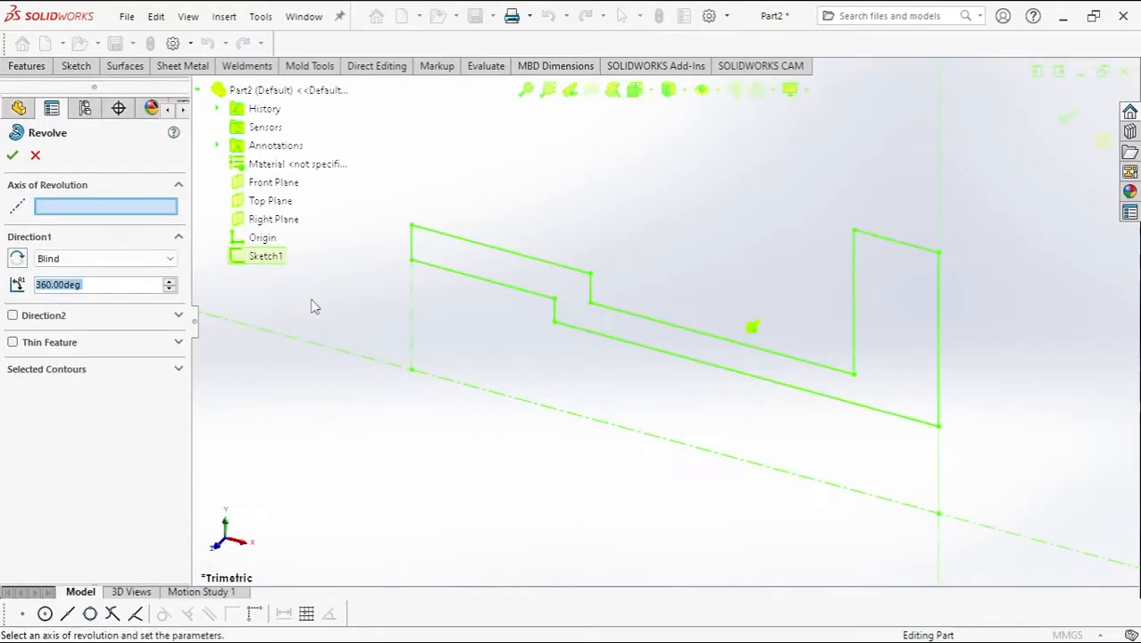
left_click(341, 349)
left_click(13, 155)
- Start a Hole Wizard hole on the flange's flat outer face as an ANSI Metric dowel hole, size Ø12.0
middle_click_drag(525, 374, 734, 403)
scroll(734, 404, "up", 4)
left_click(535, 451)
middle_click_drag(536, 451, 673, 410)
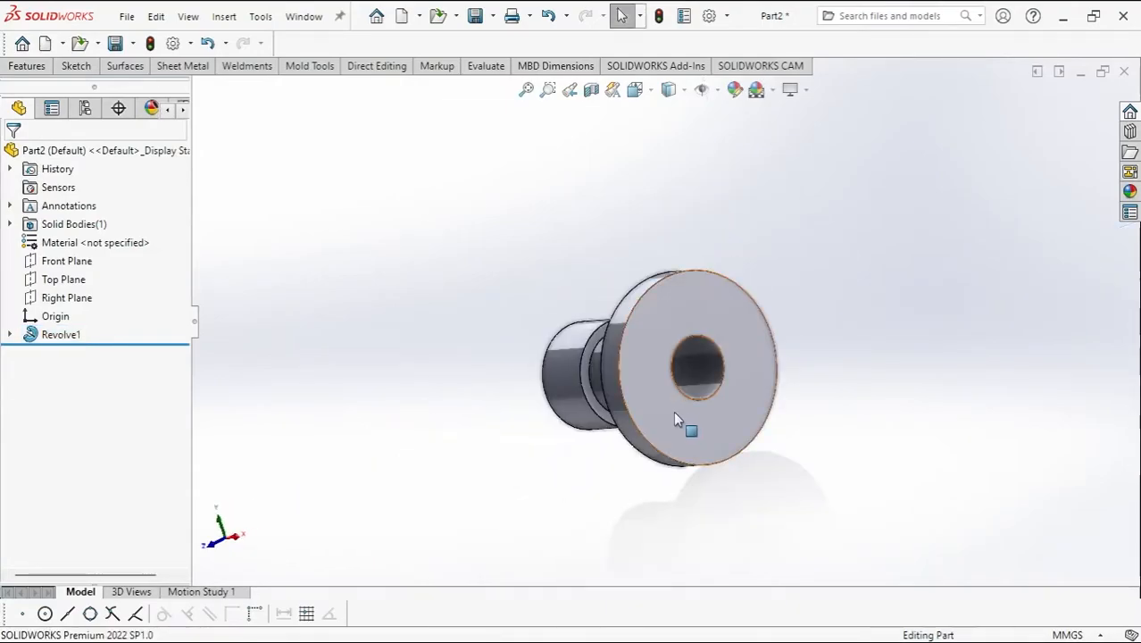
left_click(673, 411)
left_click(45, 67)
left_click(291, 105)
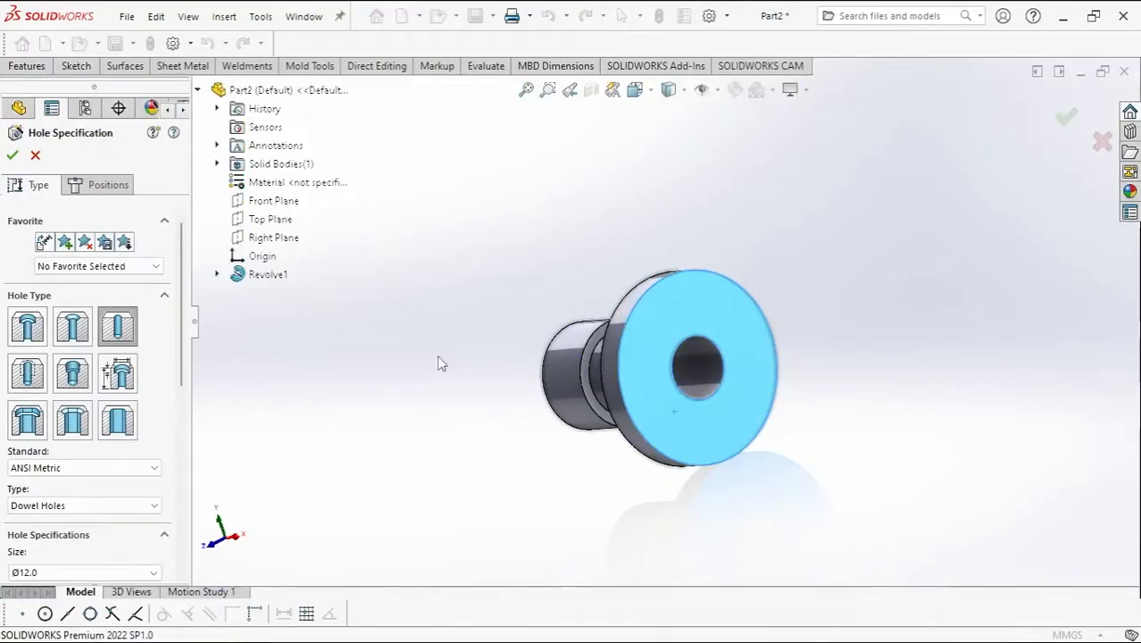
scroll(134, 382, "down", 3)
left_click(100, 185)
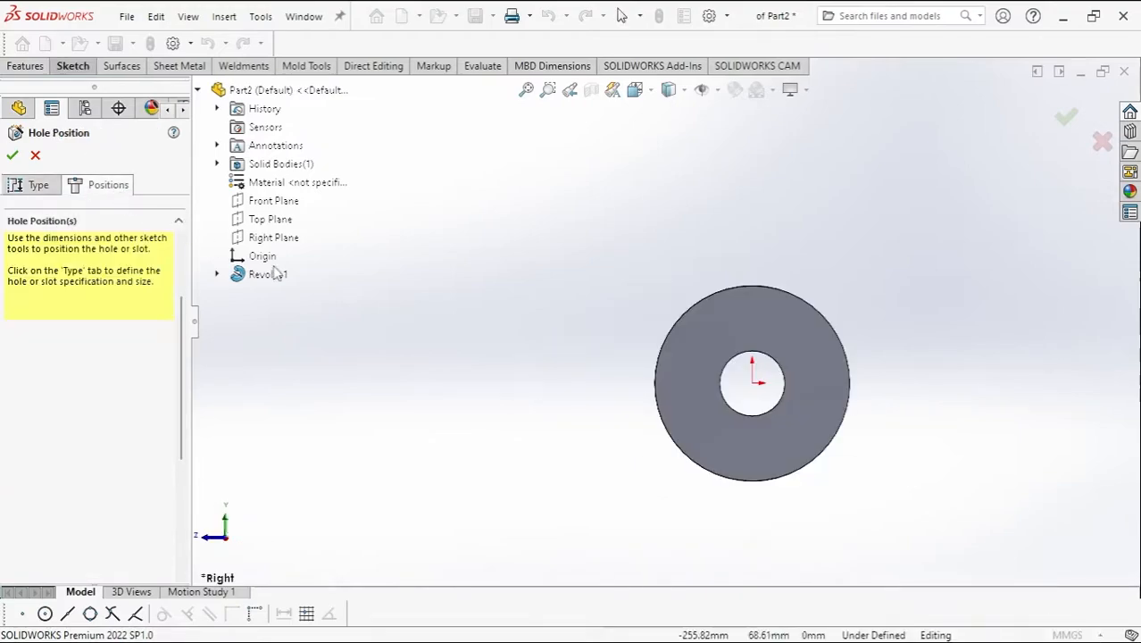
- Place two hole positions on the flange face, one directly above and one directly below the bore
left_click(689, 272)
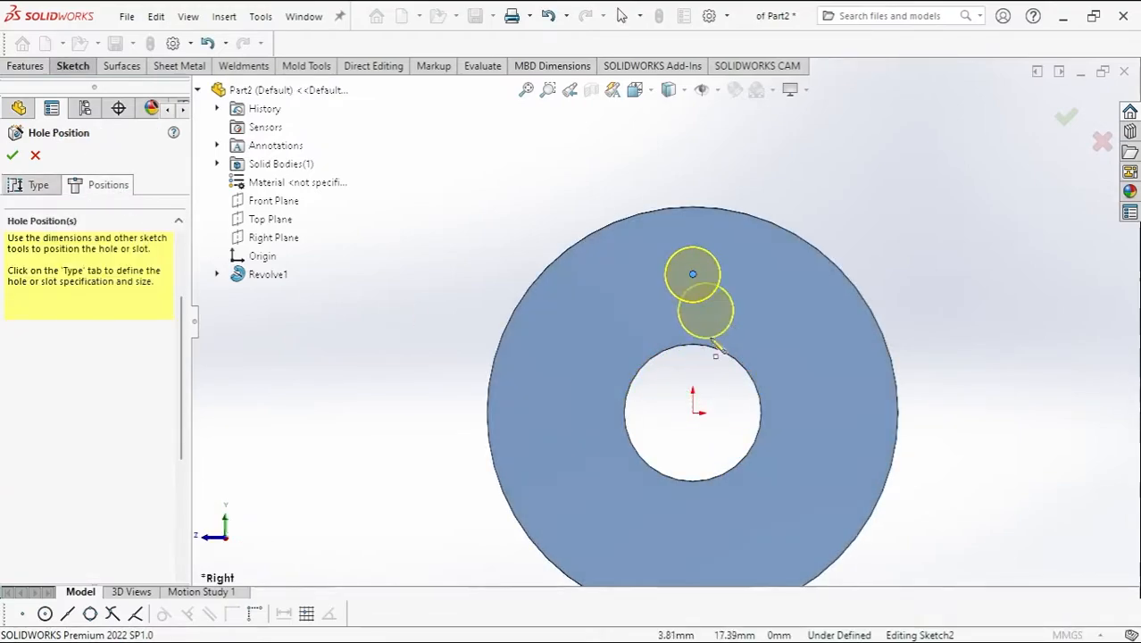
key("z")
left_click(689, 491)
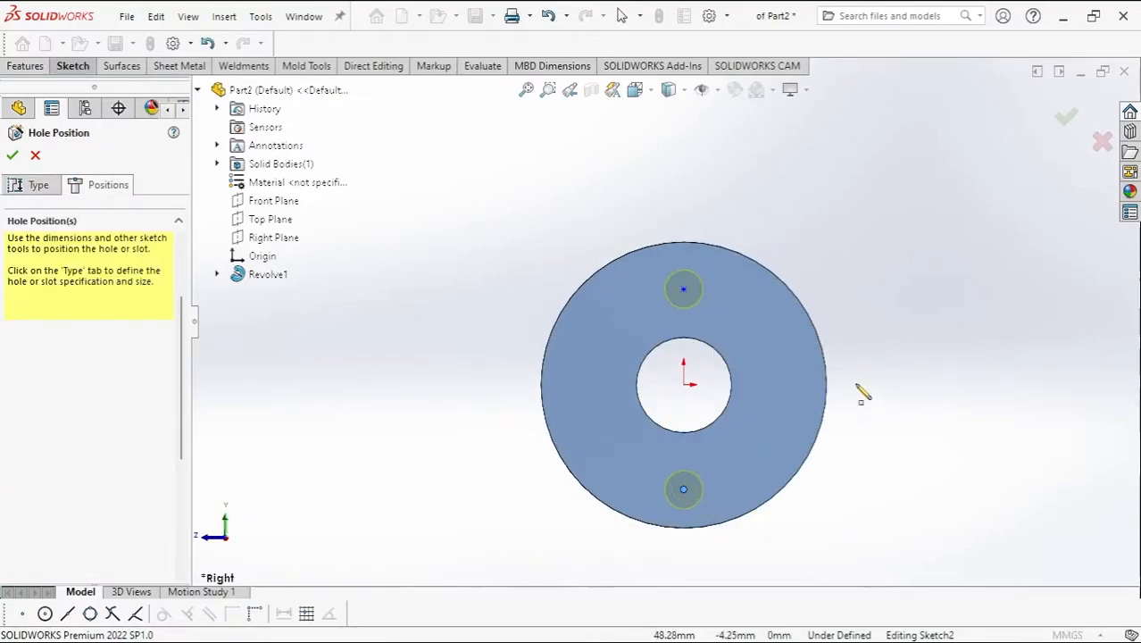
scroll(759, 340, "down", 2)
right_click_drag(912, 288, 767, 317)
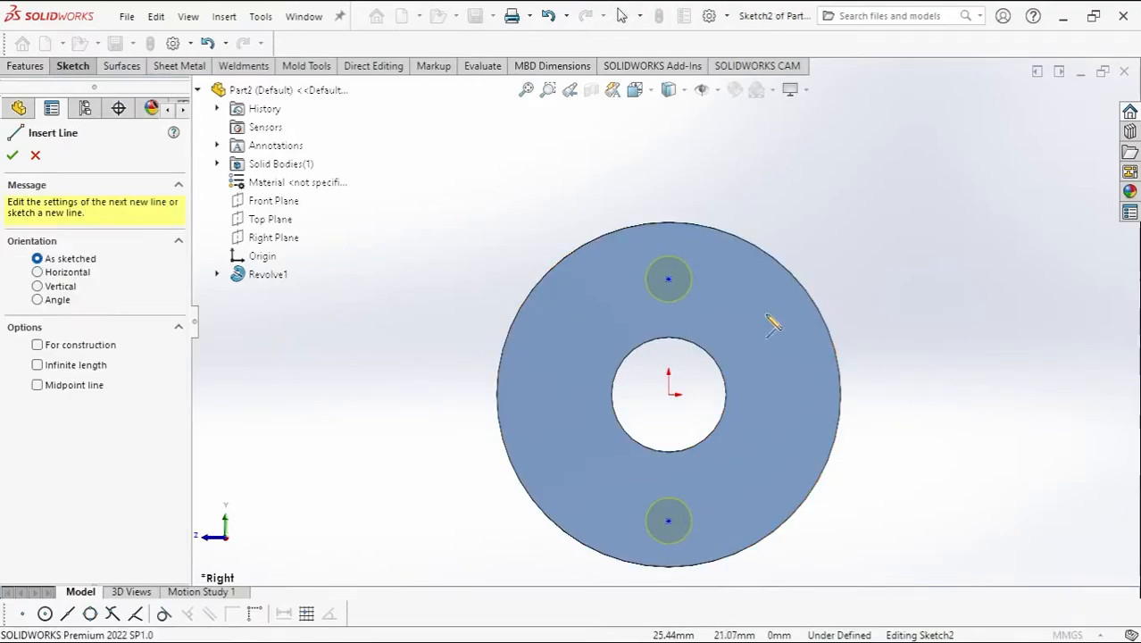
key("Escape")
- Add a vertical relation between the two hole centers
left_click(669, 279)
left_click(669, 521, "ctrl")
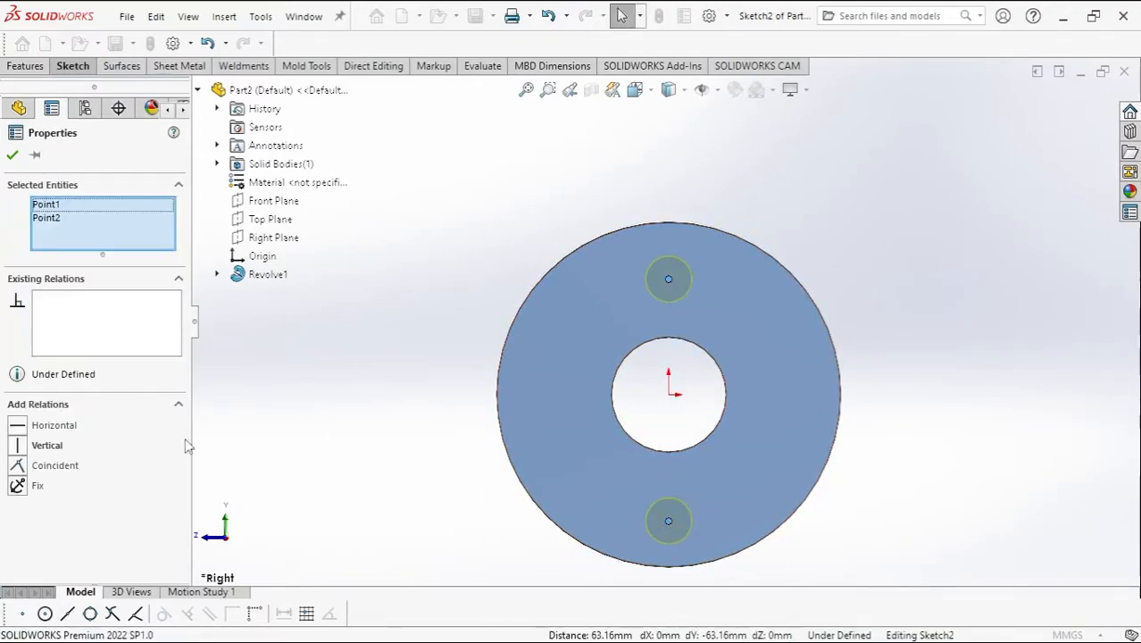
key("Escape")
left_click(668, 520, "ctrl")
left_click(31, 447)
left_click(353, 381)
key("l")
key("Escape")
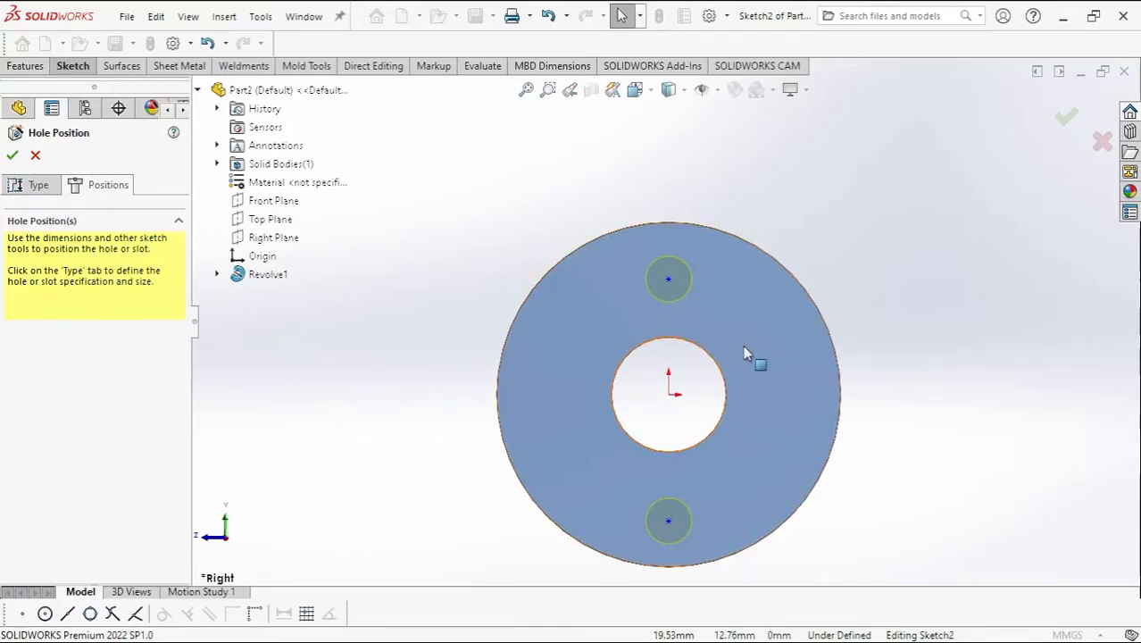
- Dimension the vertical distance between the two hole centers as 60 mm
right_click_drag(380, 380, 382, 291)
left_click(669, 279)
left_click(668, 521)
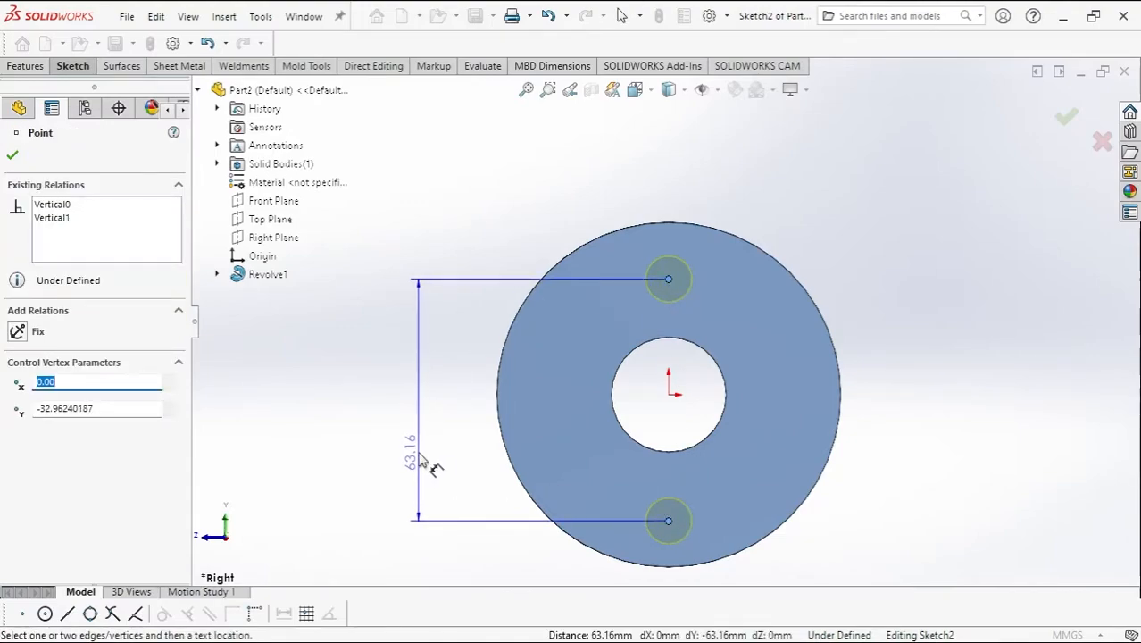
left_click(419, 454)
type("60")
key("Return")
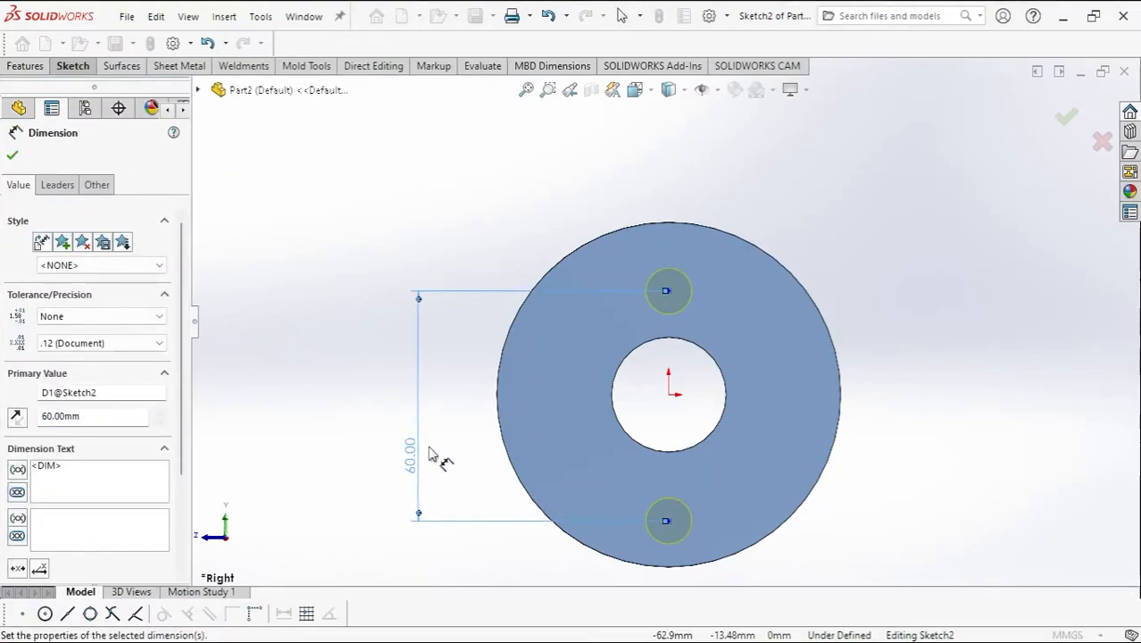
key("Escape")
- Sketch a horizontal construction line from the origin to beyond the flange's outer edge
left_click(668, 291)
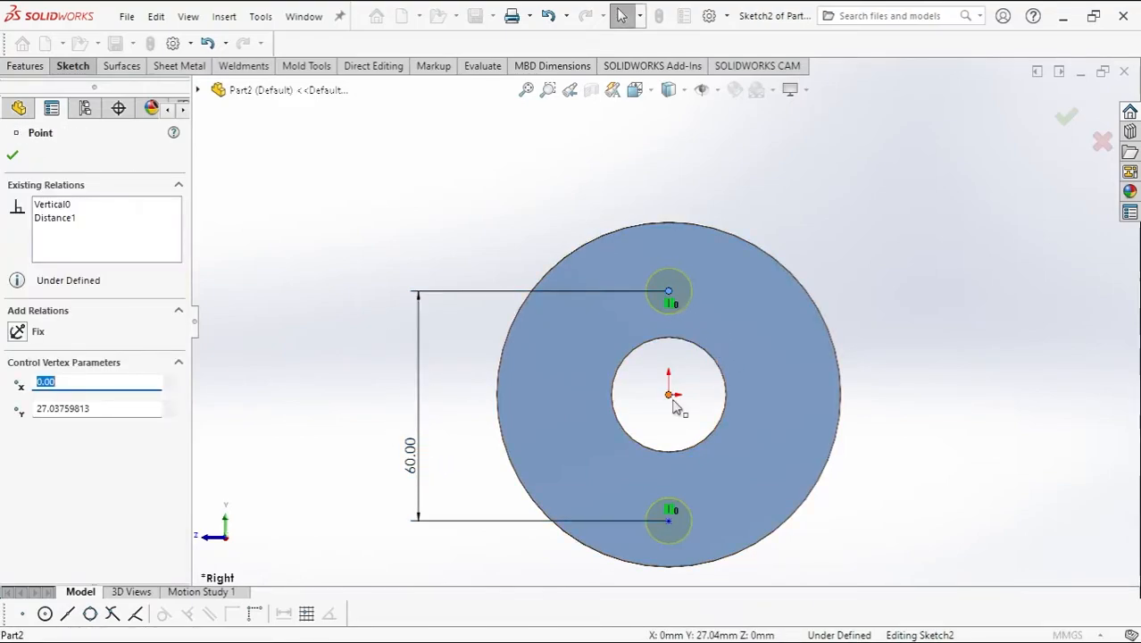
right_click_drag(340, 330, 251, 331)
left_click(36, 345)
left_click(668, 394)
left_click(885, 394)
key("Escape")
- Make the two hole centers symmetric about the horizontal construction line and finish the hole feature
left_click(764, 395)
left_click(669, 291, "ctrl")
left_click(669, 521, "ctrl")
left_click(53, 425)
key("Escape")
left_click(1067, 116)
- Chamfer the bore edge on the flange's outer face with a 3 mm distance at 45 degrees
mouse_move(879, 397)
middle_mouse_down()
mouse_move(1029, 405)
mouse_move(856, 412)
mouse_move(960, 443)
middle_mouse_up()
left_click(960, 443)
left_click(36, 66)
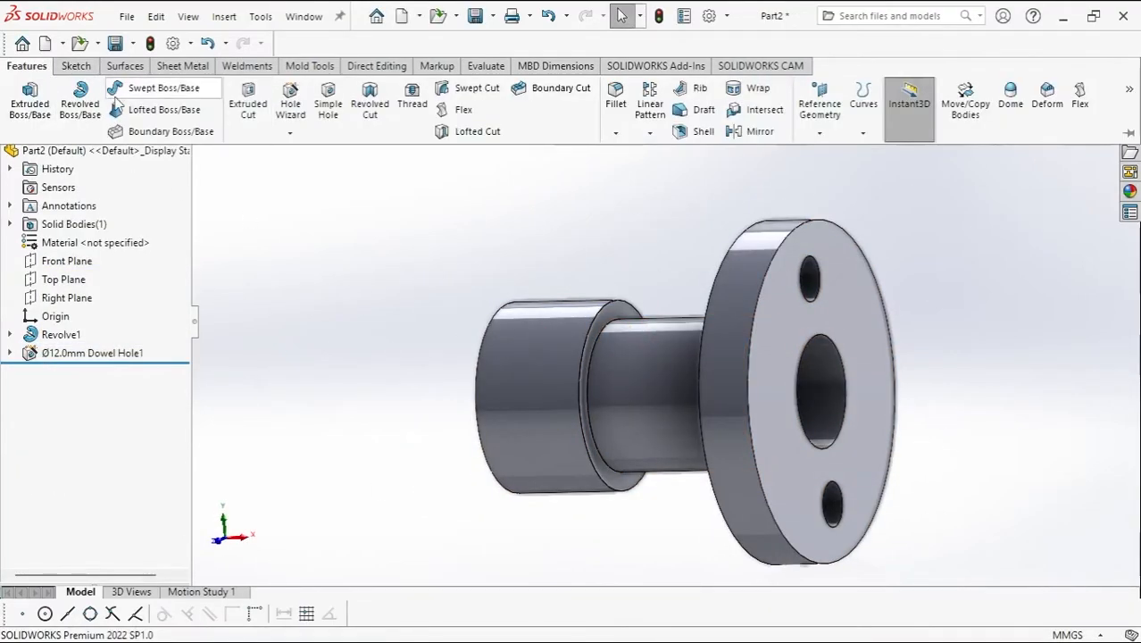
left_click(615, 135)
left_click(627, 174)
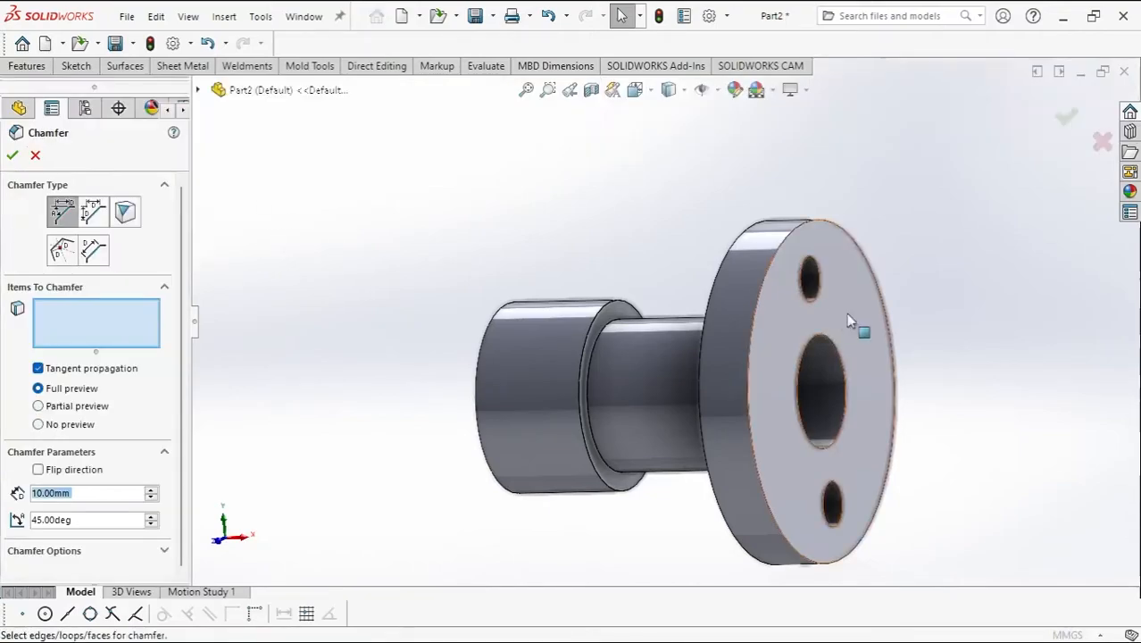
scroll(884, 313, "down", 4)
left_click(774, 446)
scroll(666, 321, "up", 6)
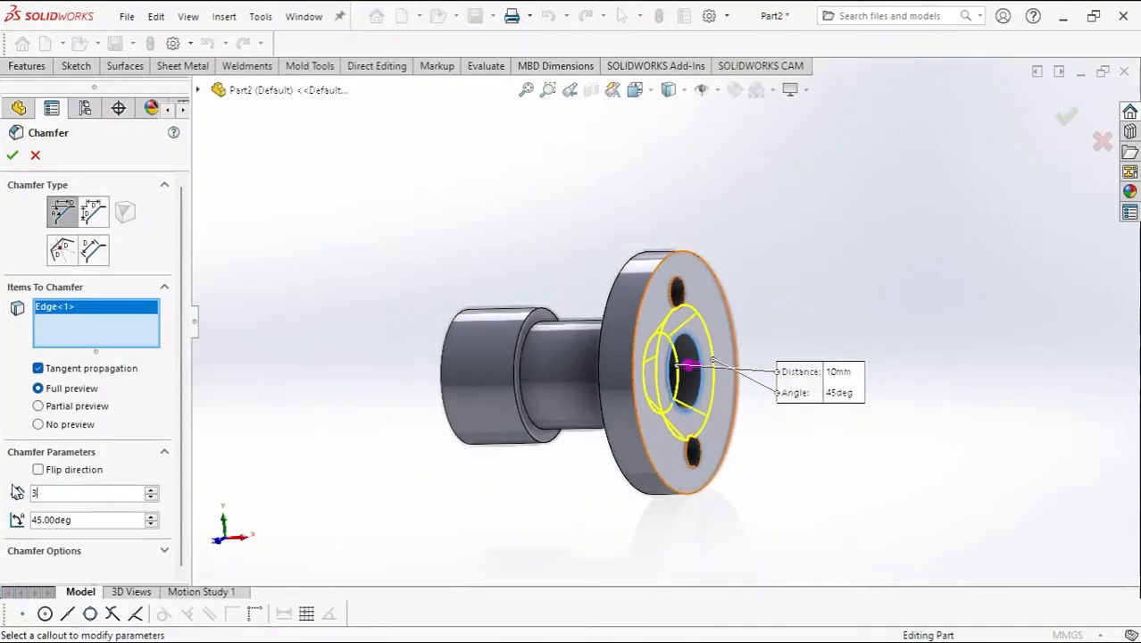
type("3")
key("Return")
left_click(13, 154)
- Start a fillet on the edge where the neck meets the flange and set its radius to 2 mm
middle_click_drag(361, 268, 496, 333)
scroll(679, 355, "down", 4)
mouse_move(769, 412)
middle_mouse_down()
mouse_move(797, 420)
mouse_move(768, 406)
middle_mouse_up()
left_click(26, 66)
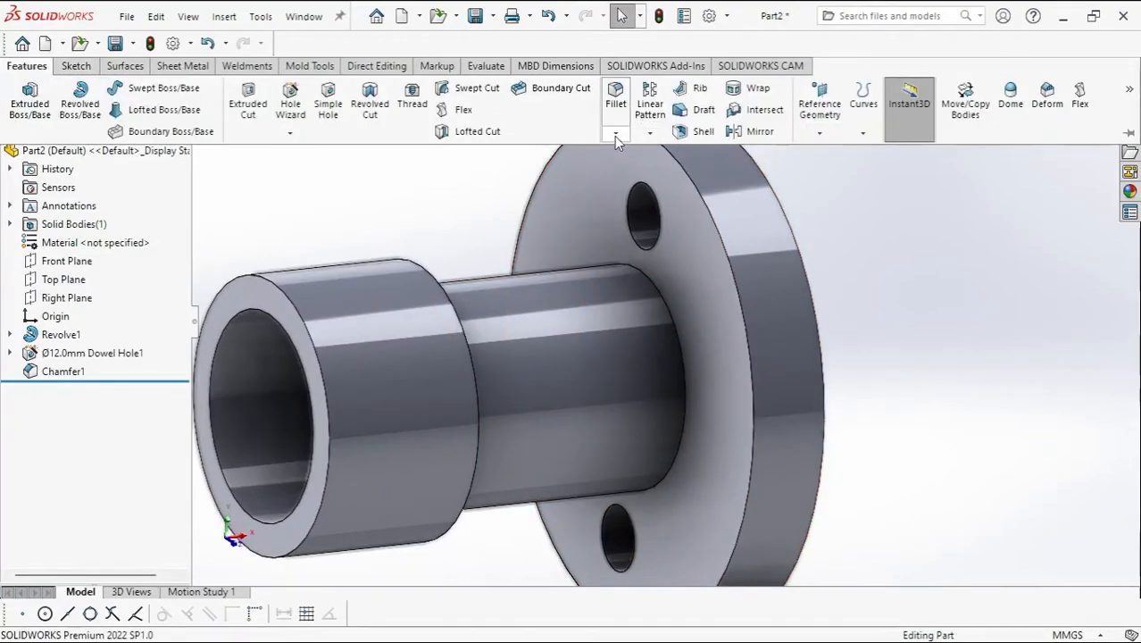
left_click(614, 137)
scroll(678, 313, "down", 5)
left_click(714, 306)
scroll(715, 306, "up", 5)
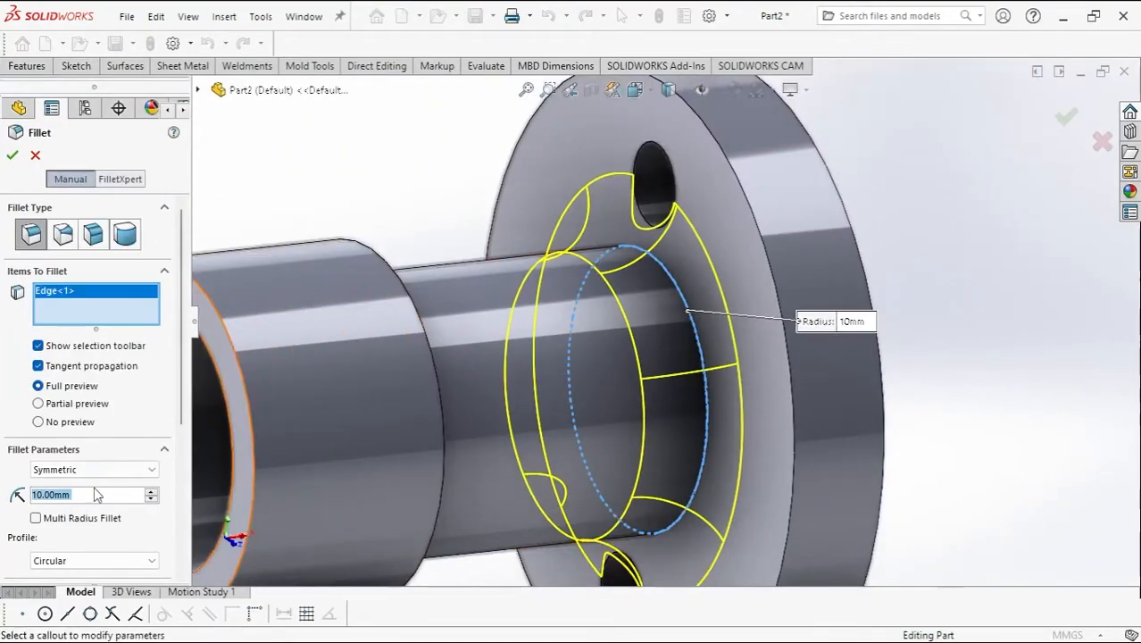
type("2")
key("Return")
- Add the neck-to-collar edge, the collar's outer face and the bore edge at the collar end to the fillet, and apply it
middle_click_drag(527, 324, 414, 382)
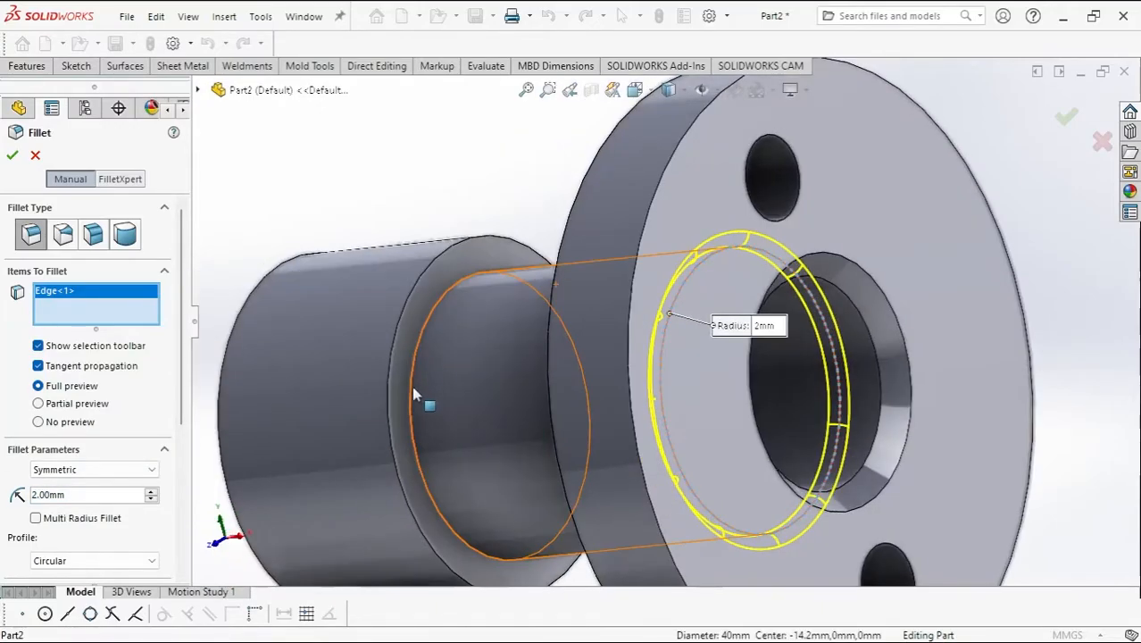
left_click(398, 402)
left_click(366, 412)
middle_click_drag(424, 421, 535, 415)
scroll(535, 375, "up", 3)
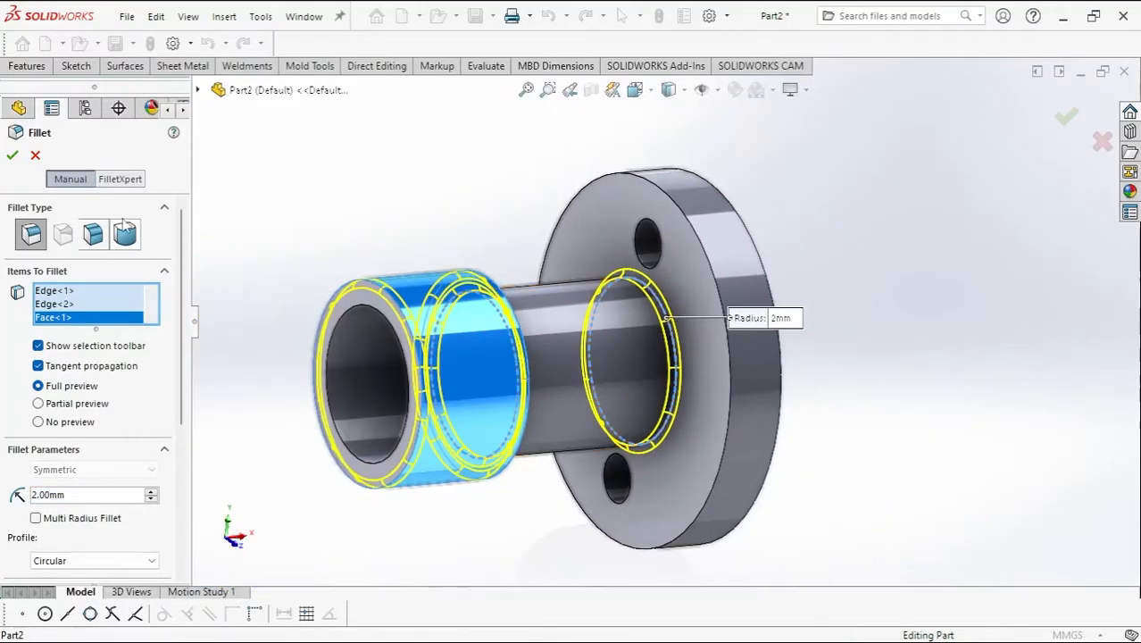
scroll(335, 332, "down", 5)
left_click(404, 387)
scroll(404, 387, "up", 3)
left_click(12, 154)
- Apply a grey metallic appearance from the appearance library to the part
scroll(459, 286, "up", 3)
middle_click_drag(459, 285, 696, 393)
left_click(1129, 191)
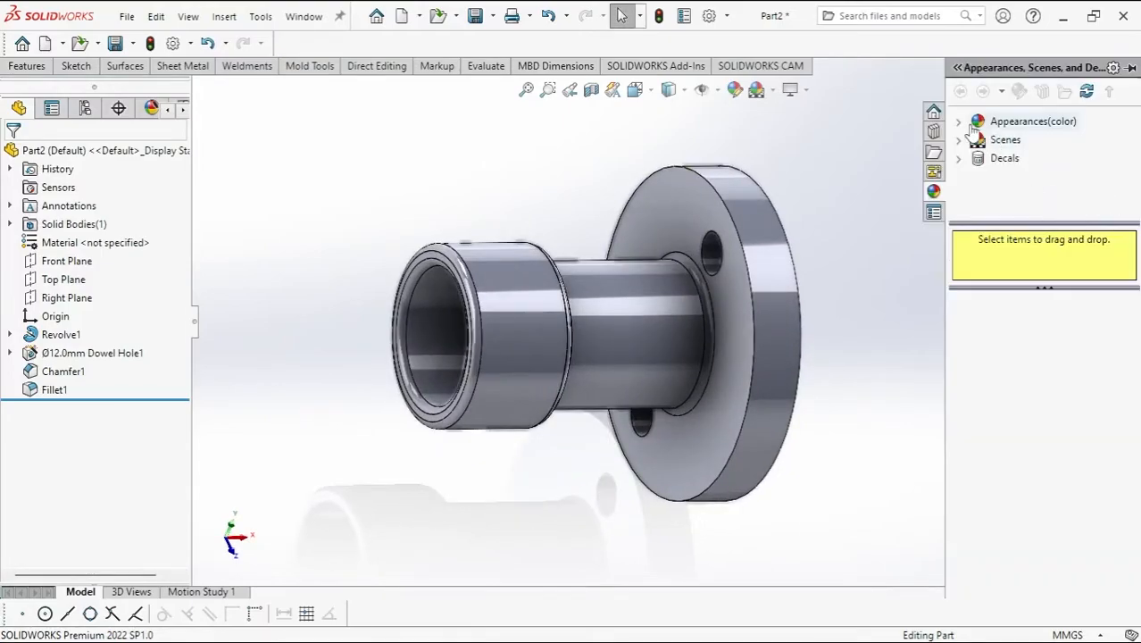
left_click(1022, 158)
scroll(1030, 334, "up", 4)
double_click(1018, 336)
middle_click_drag(817, 375, 892, 210)
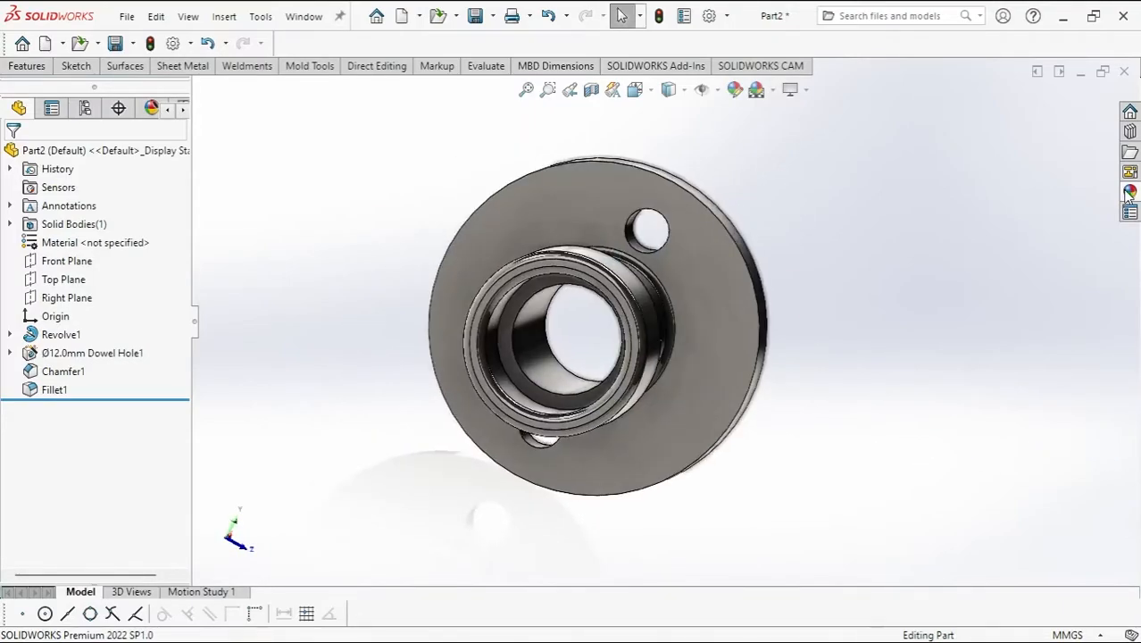
- Apply a darker metallic appearance from the library to the whole part and inspect it in isometric view
left_click(1129, 191)
scroll(1040, 393, "down", 8)
double_click(1040, 419)
middle_click_drag(643, 402, 759, 516)
middle_click_drag(771, 349, 754, 394)
key("ctrl+7")
middle_click_drag(827, 451, 674, 508)
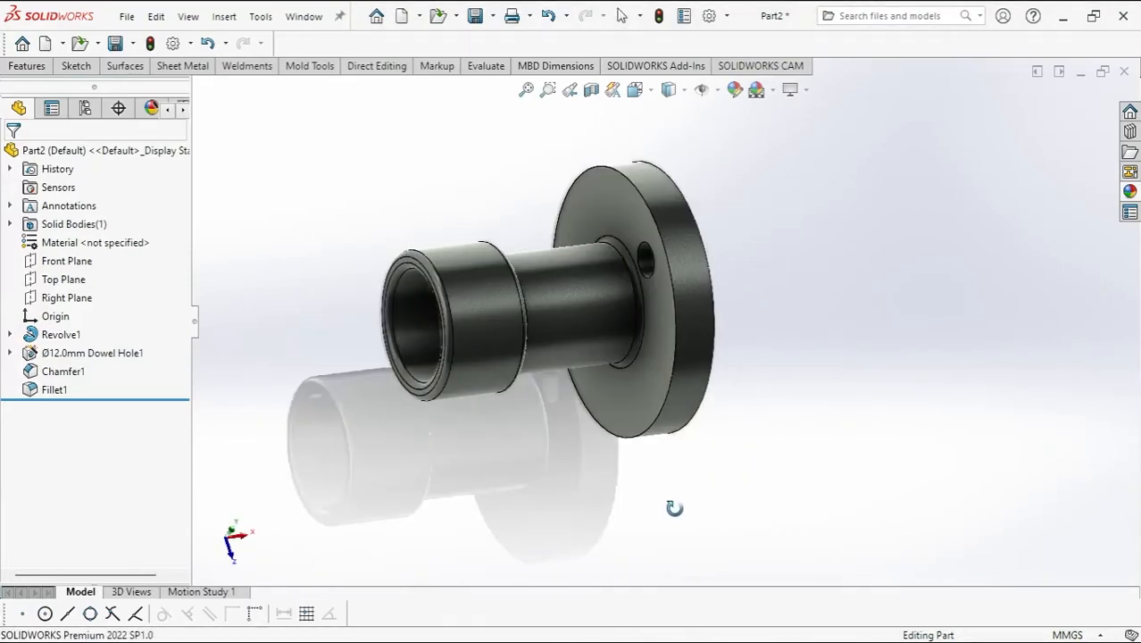